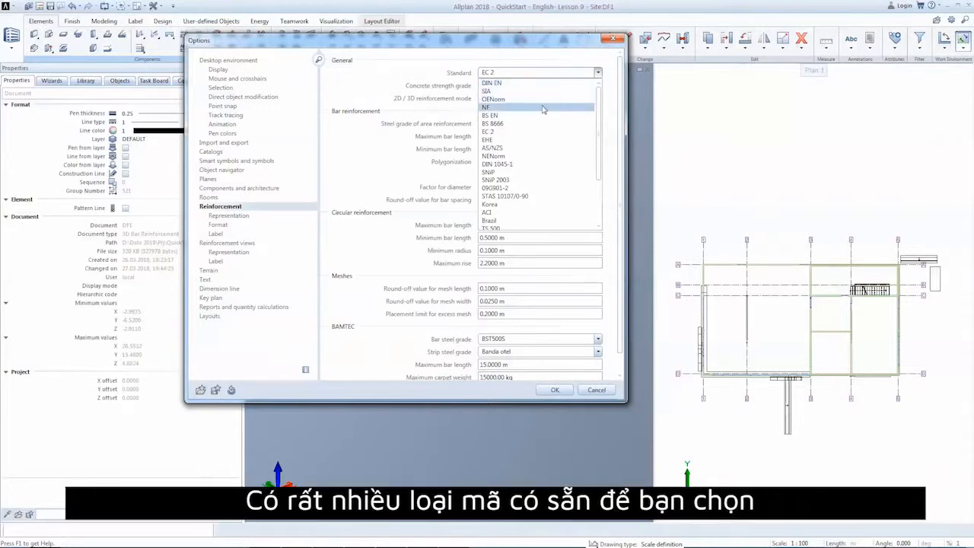
# Set the reinforcement standard to EC 2 and the steel grade of area reinforcement to B500B
pyautogui.click(545, 133)
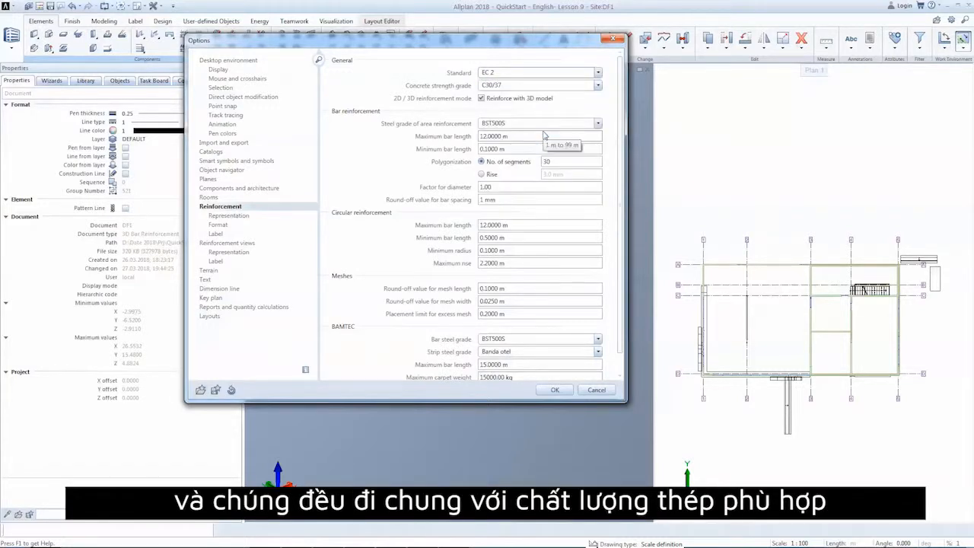
pyautogui.click(544, 126)
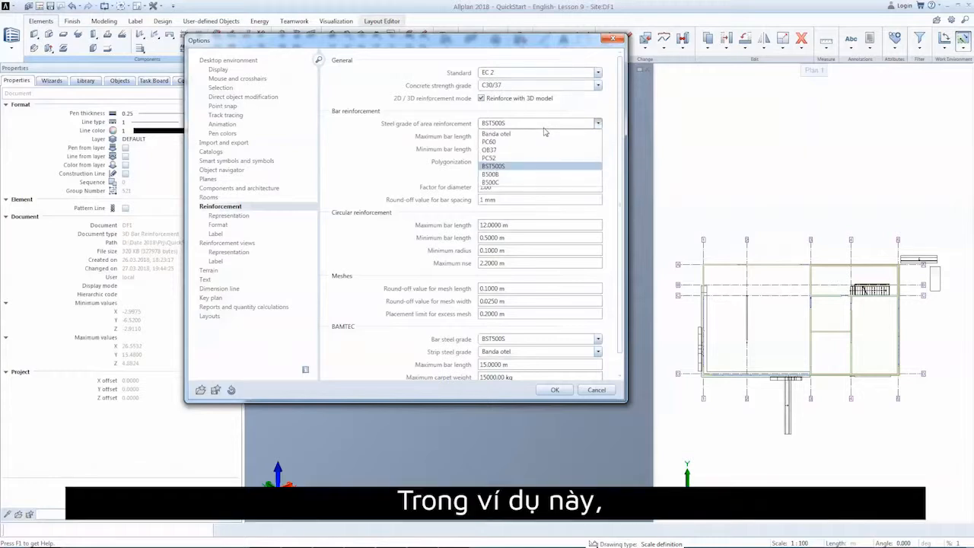
pyautogui.click(545, 175)
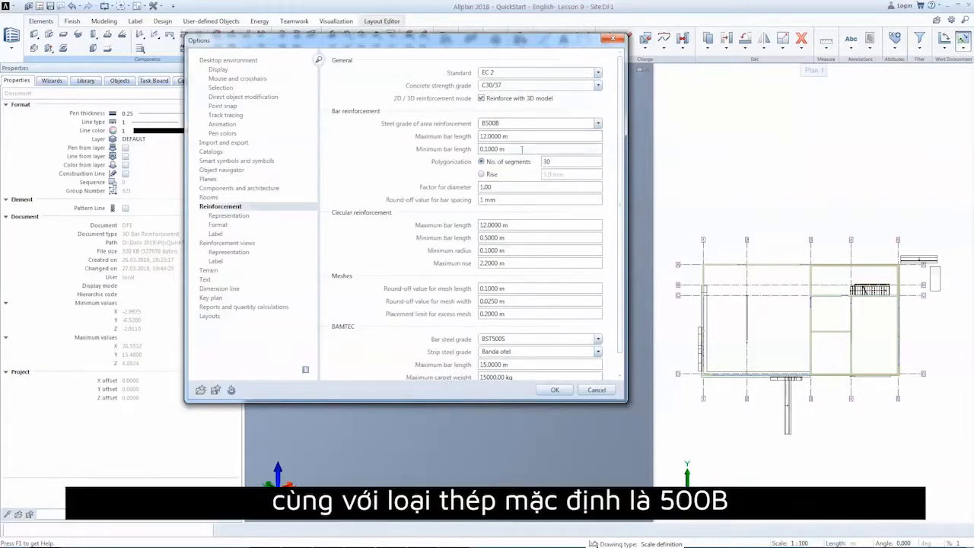
pyautogui.scroll(-1, 522, 156)
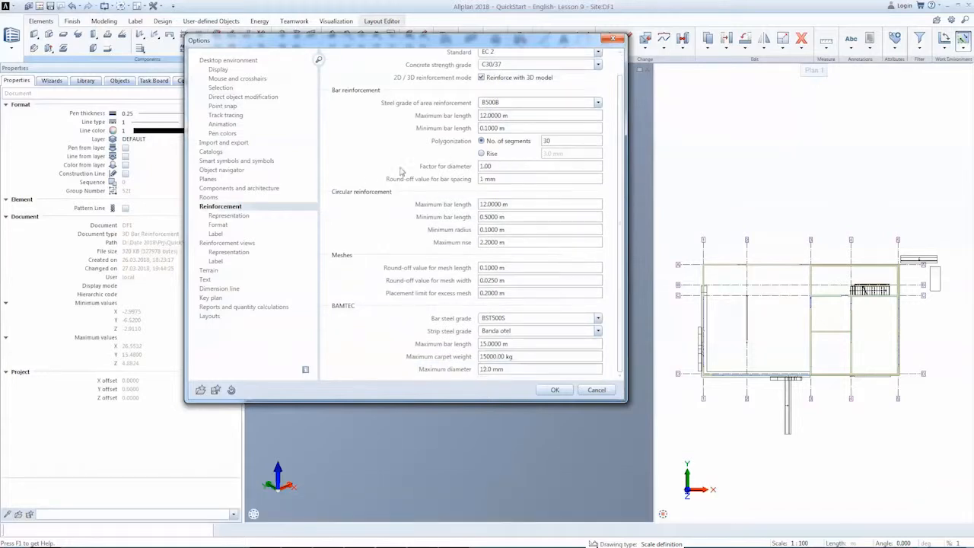
# Set the segment lengths in the reinforcement label options to Outer dimensions and accept the options
pyautogui.click(267, 235)
pyautogui.scroll(-6, 397, 238)
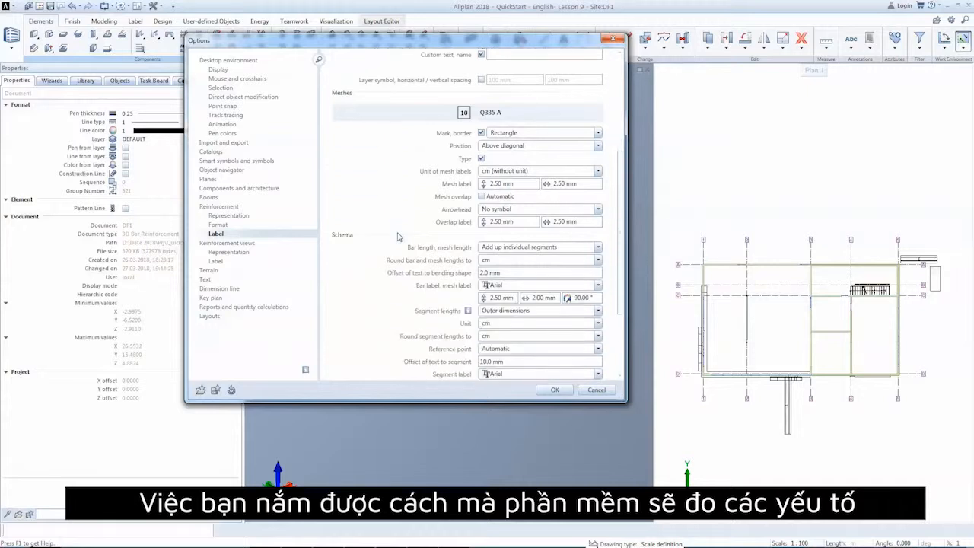
pyautogui.scroll(-5, 397, 238)
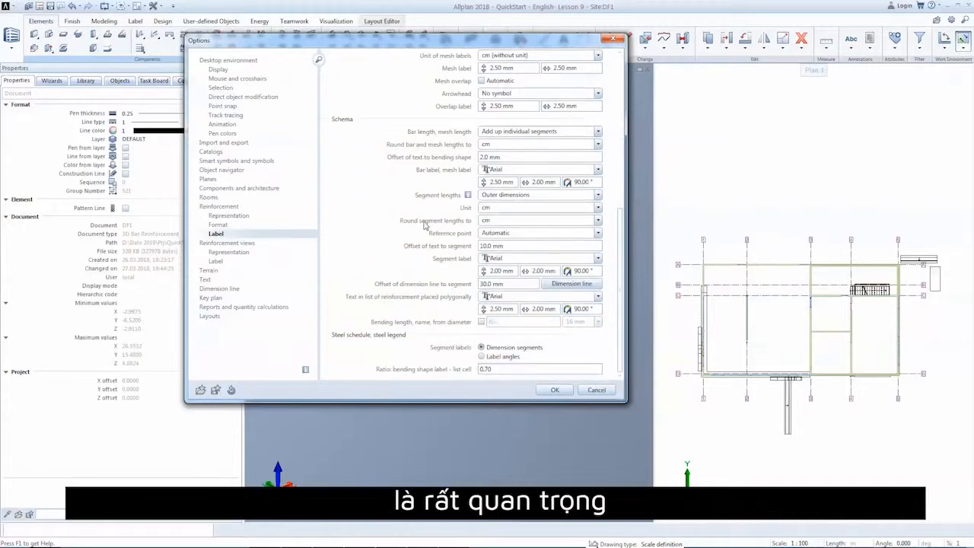
pyautogui.moveTo(467, 196)
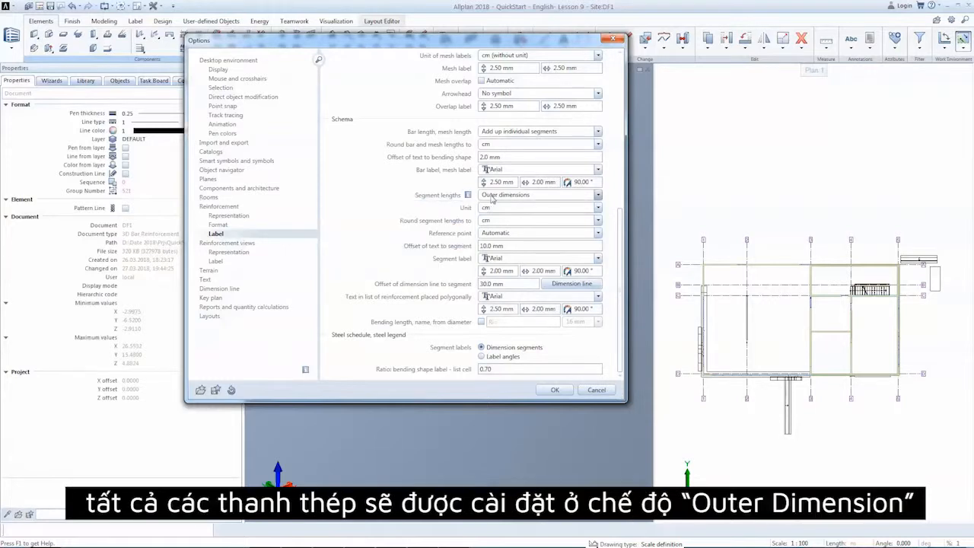
pyautogui.click(491, 195)
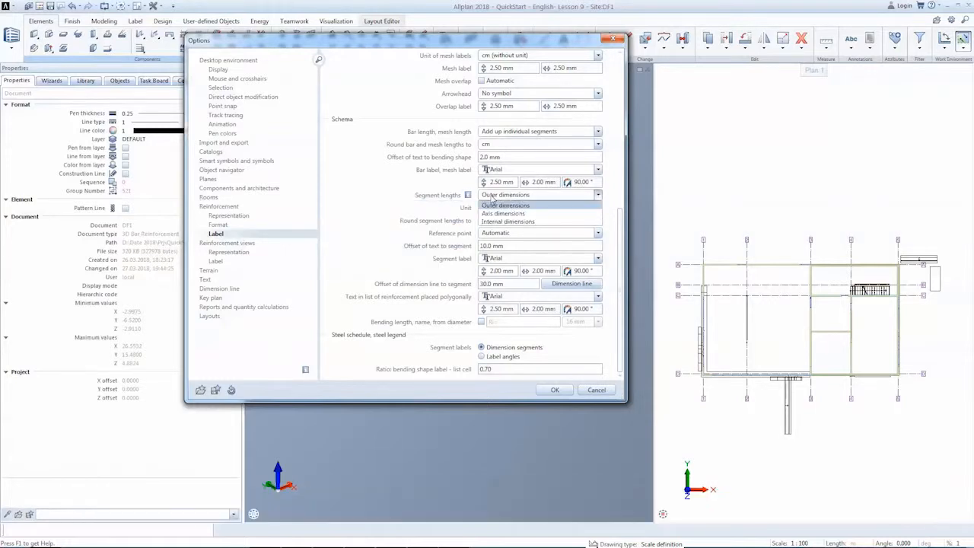
pyautogui.click(492, 204)
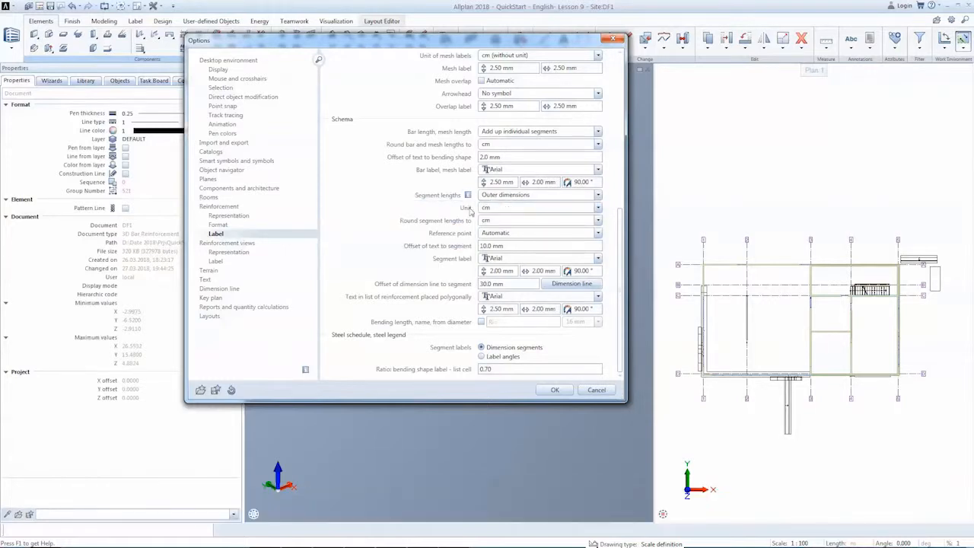
pyautogui.click(543, 391)
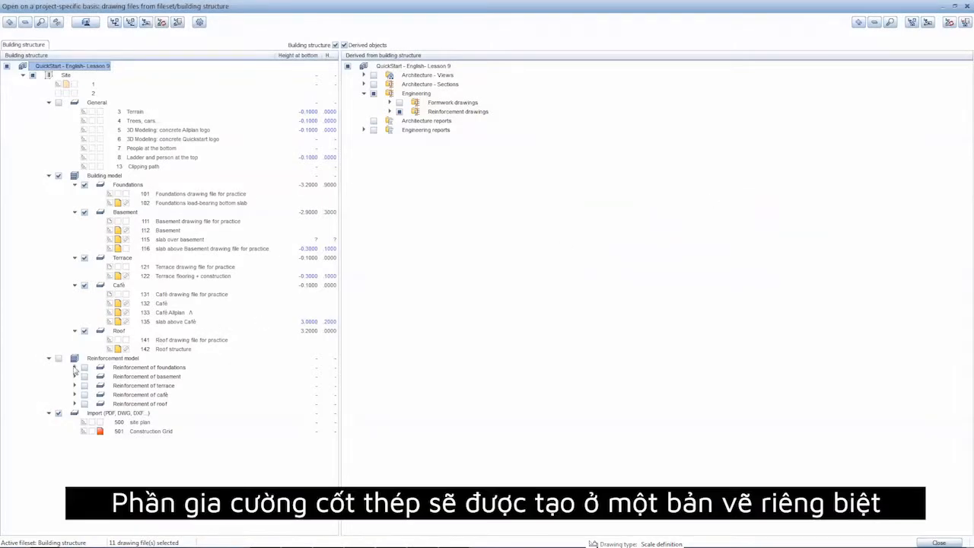
# Make drawing file 1210 under Reinforcement of foundations current, name it "Foundation + stairs" and return to the model
pyautogui.click(75, 368)
pyautogui.click(85, 369)
pyautogui.click(146, 377)
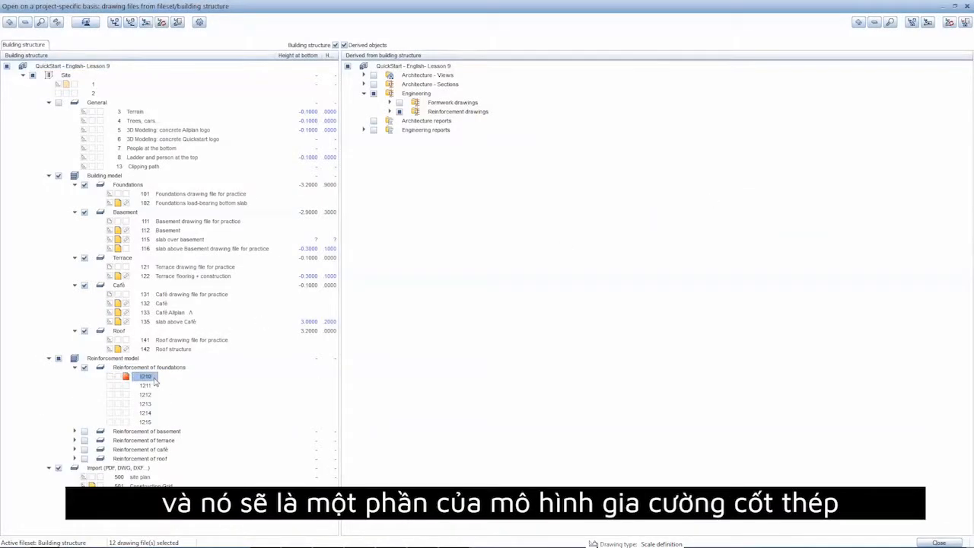
pyautogui.write('F')
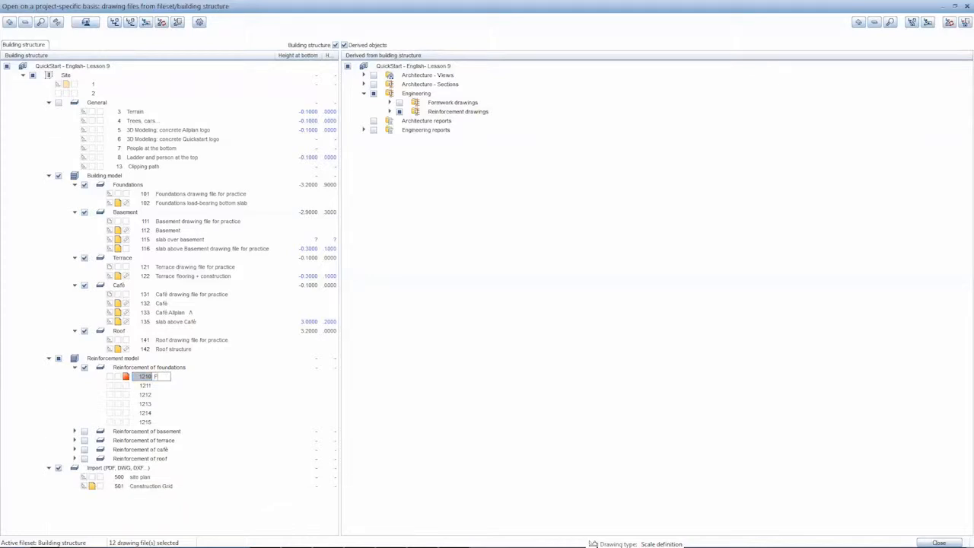
pyautogui.write('oundation ')
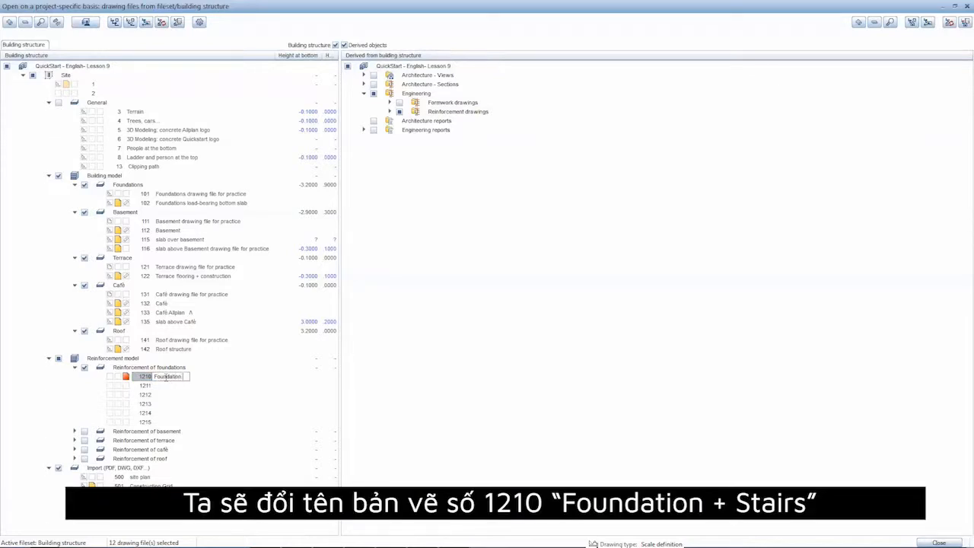
pyautogui.write('+ sl')
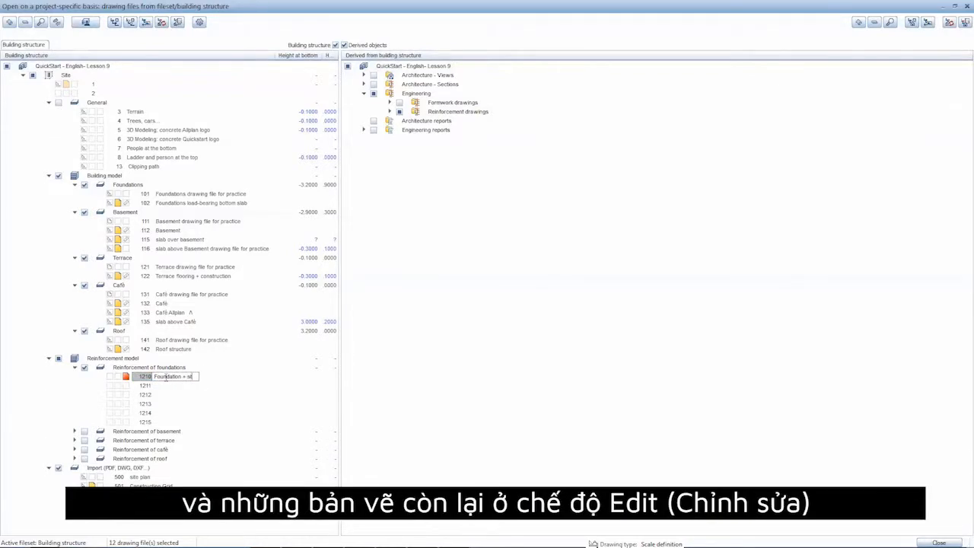
pyautogui.press('Return')
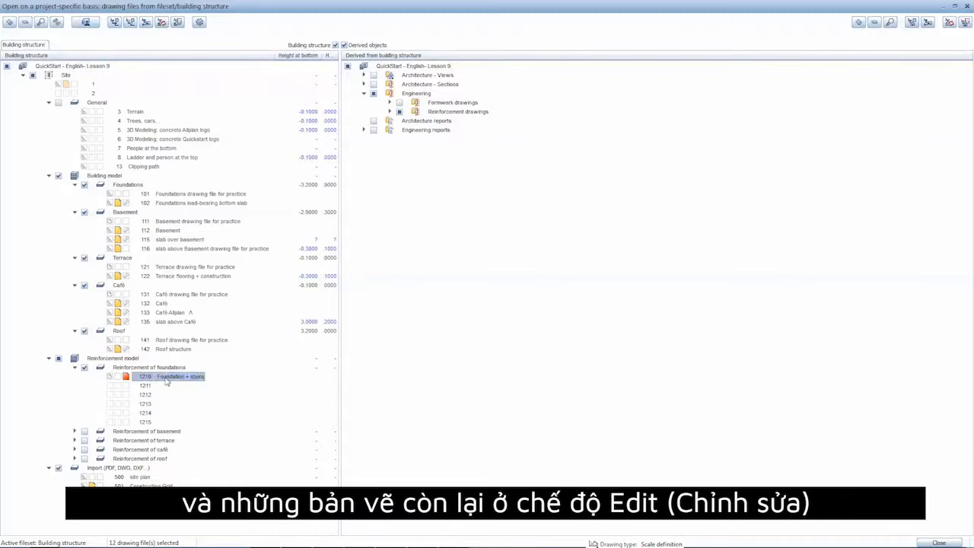
pyautogui.click(937, 541)
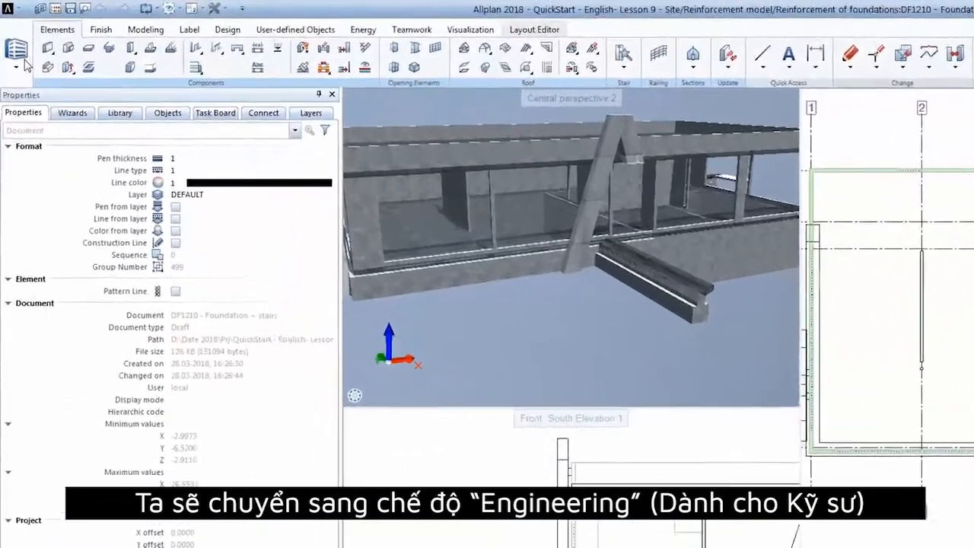
# Switch the workspace to the Engineering role and show its Reinforcement tools
pyautogui.click(24, 61)
pyautogui.click(43, 96)
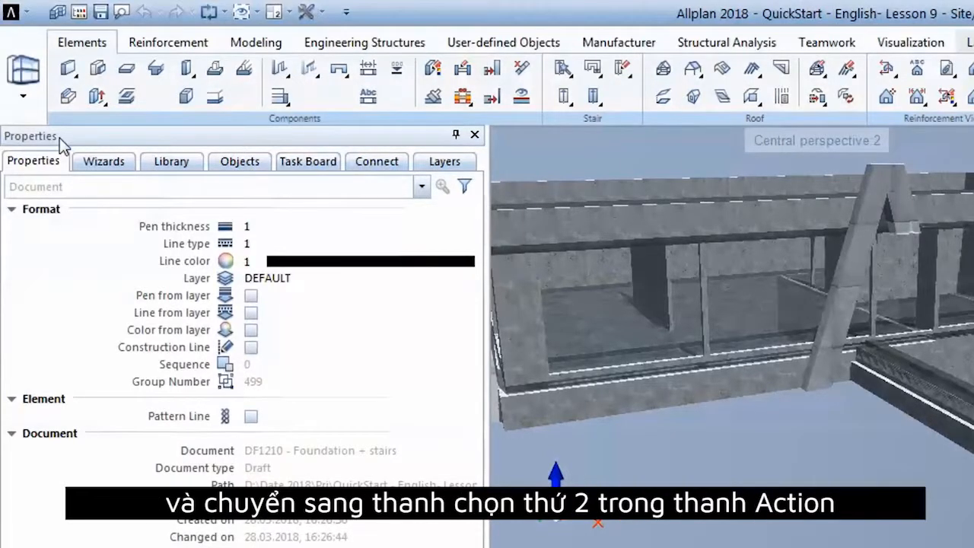
pyautogui.click(137, 46)
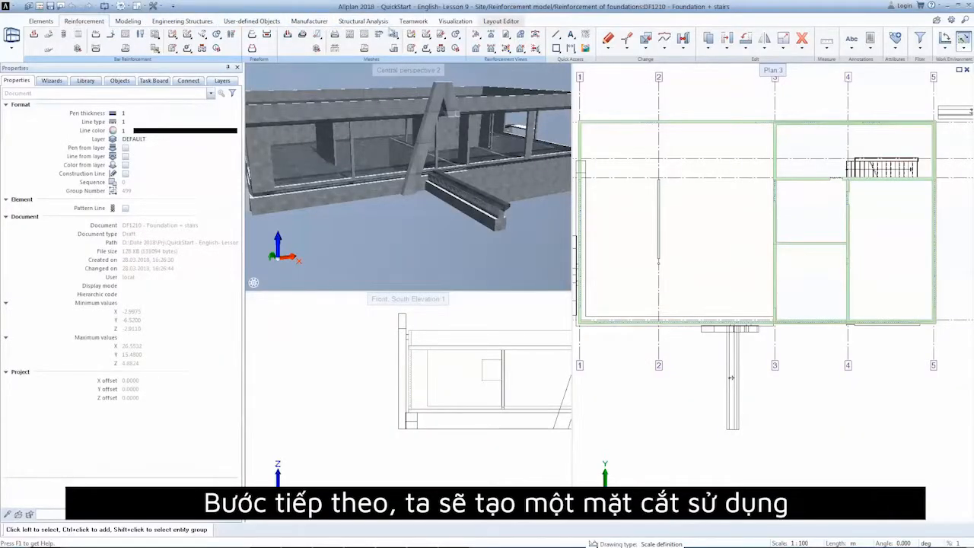
# Create a reinforcement section across the projecting beam between axes 2 and 3 and place it below the plan
pyautogui.click(476, 36)
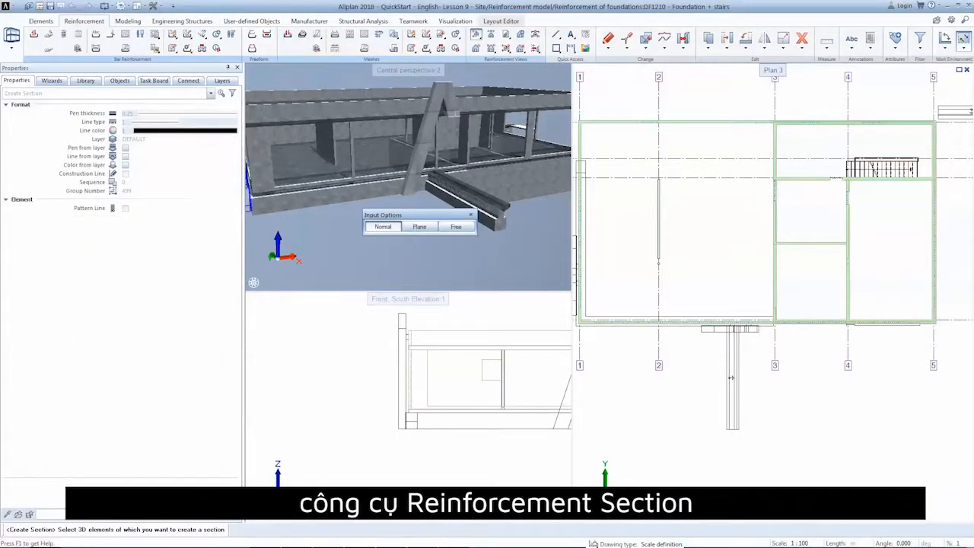
pyautogui.moveTo(765, 431); pyautogui.dragTo(701, 407)
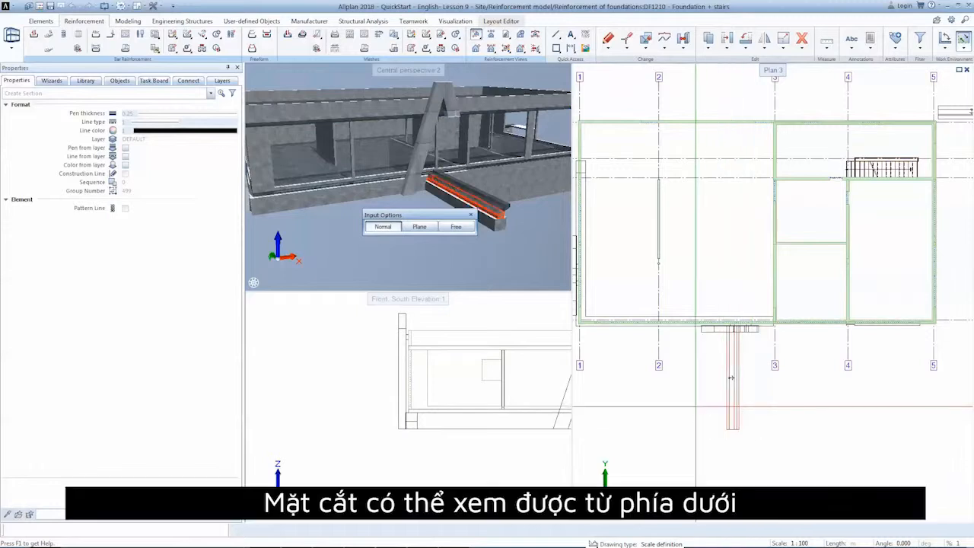
pyautogui.click(737, 416)
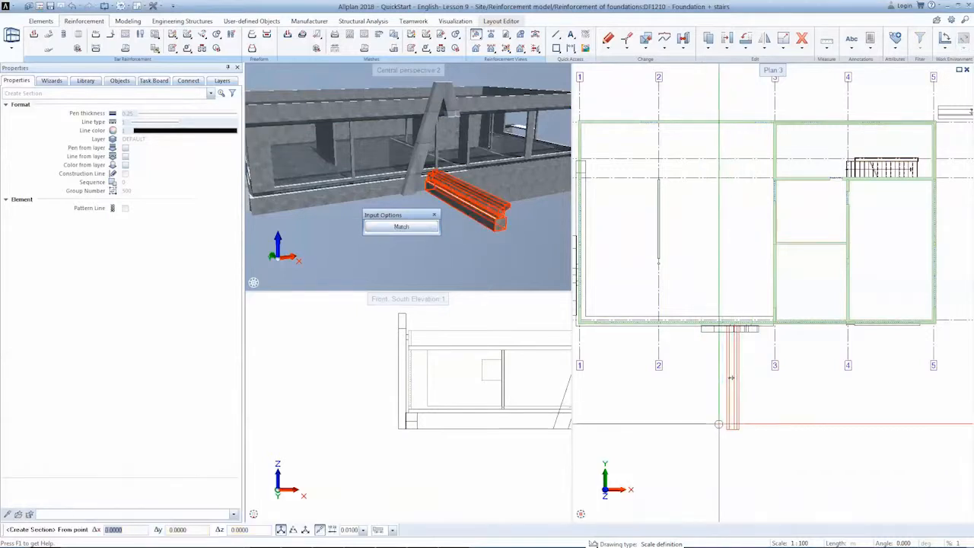
pyautogui.click(750, 417)
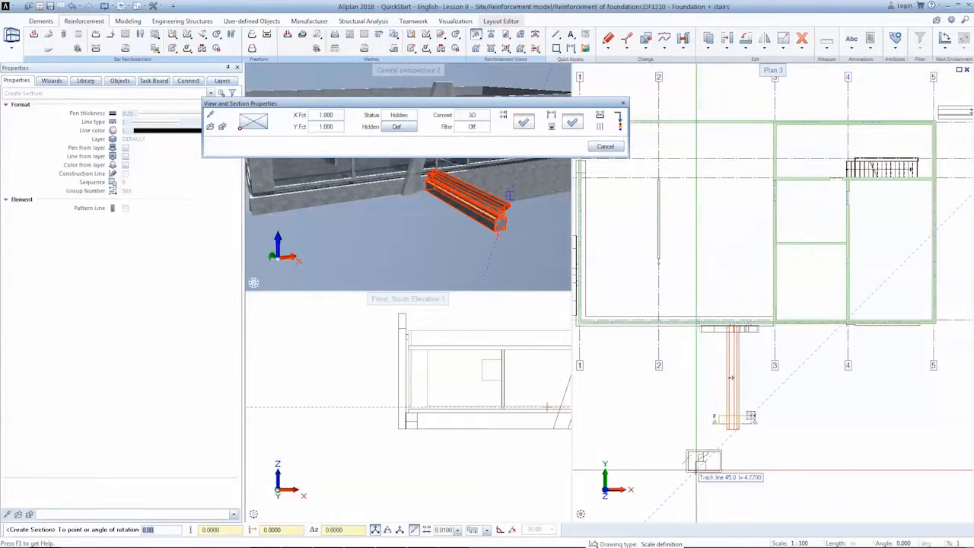
pyautogui.click(690, 468)
# Set the transparency of the beam's concrete surface beton 02.surf to 60 % and apply it
pyautogui.scroll(2, 491, 220)
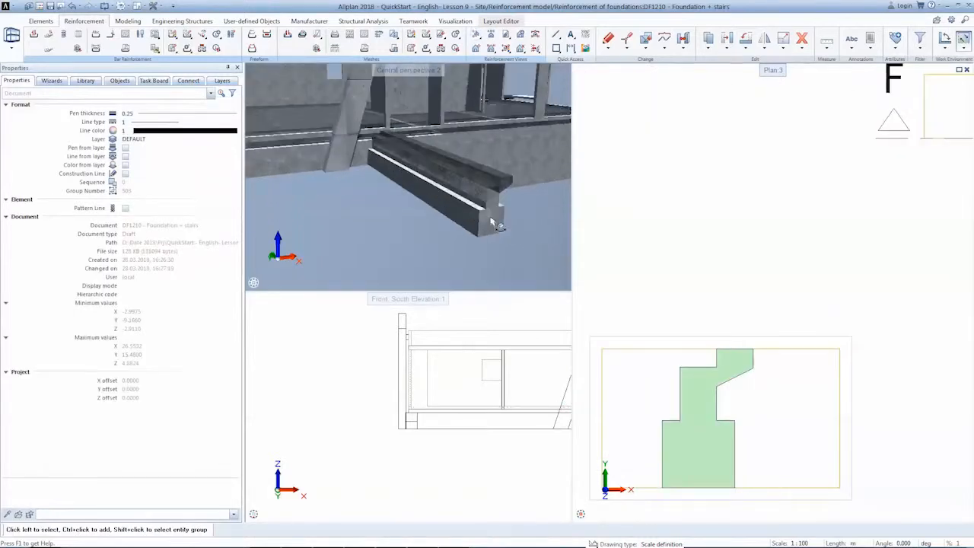
pyautogui.scroll(2, 491, 220)
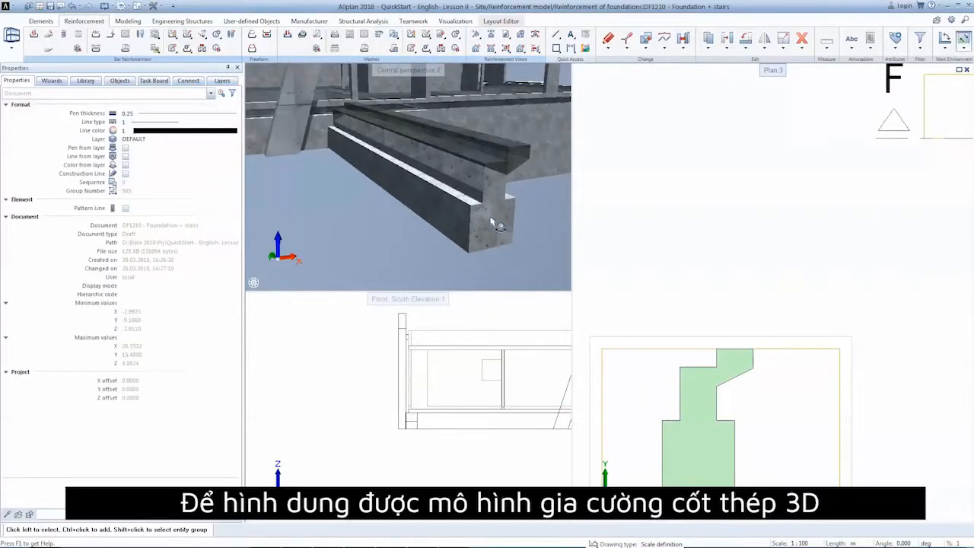
pyautogui.rightClick(492, 220)
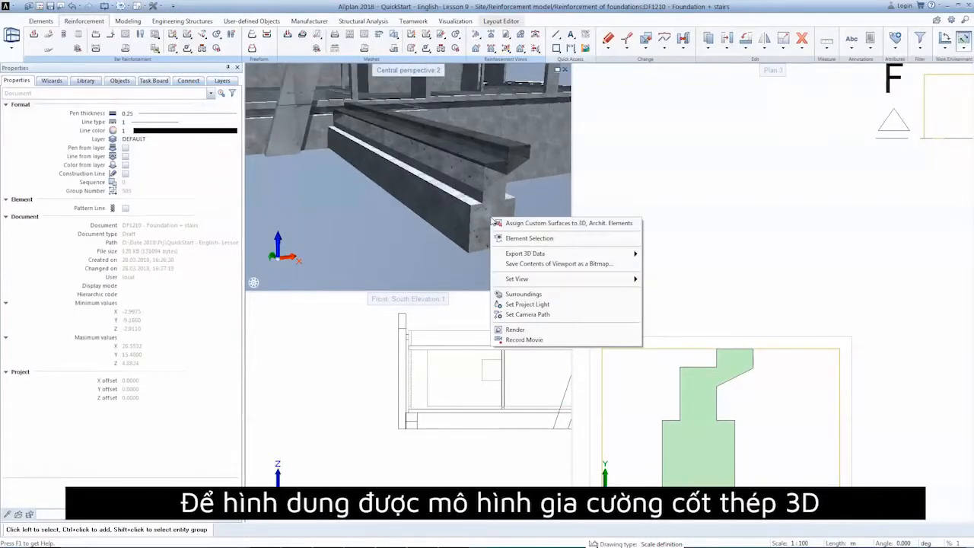
pyautogui.click(507, 223)
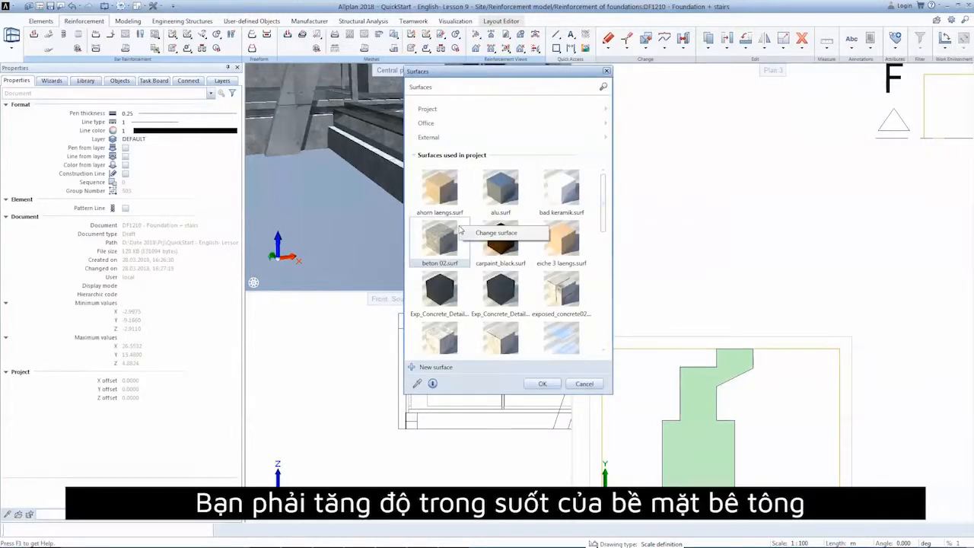
pyautogui.click(462, 224)
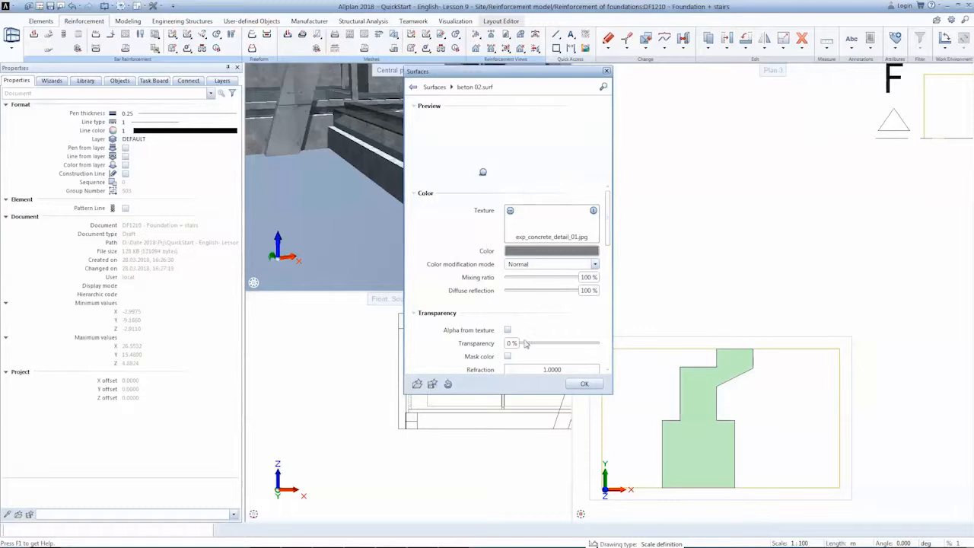
pyautogui.moveTo(513, 343); pyautogui.dragTo(558, 353)
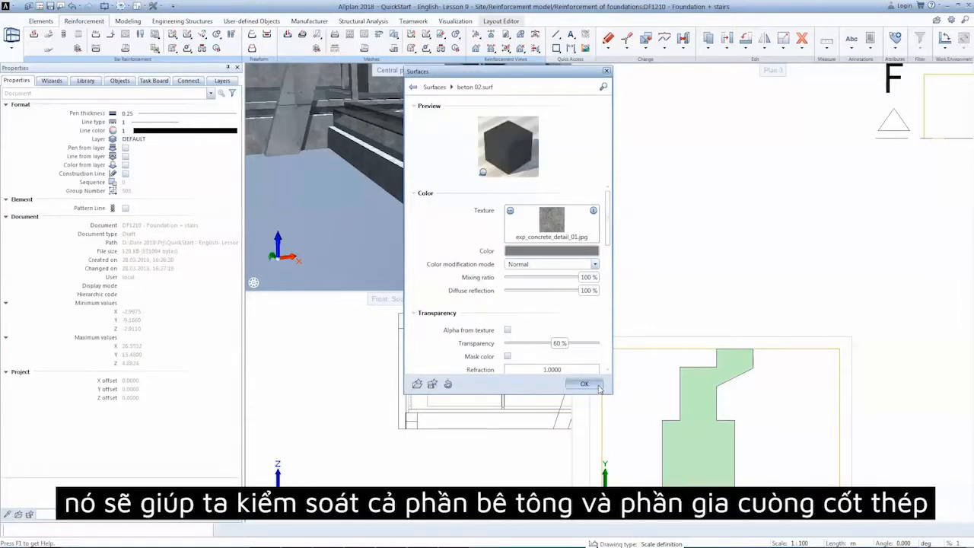
pyautogui.click(584, 384)
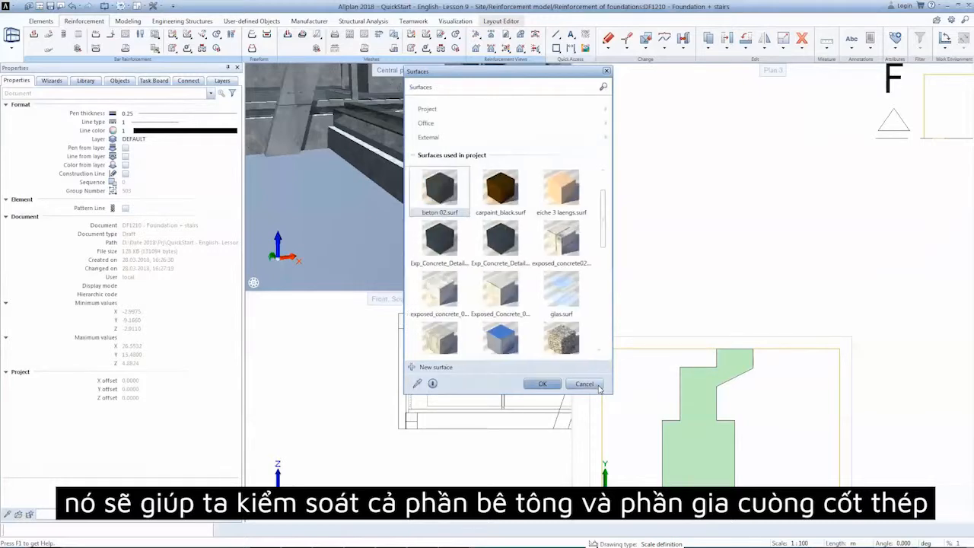
pyautogui.click(549, 385)
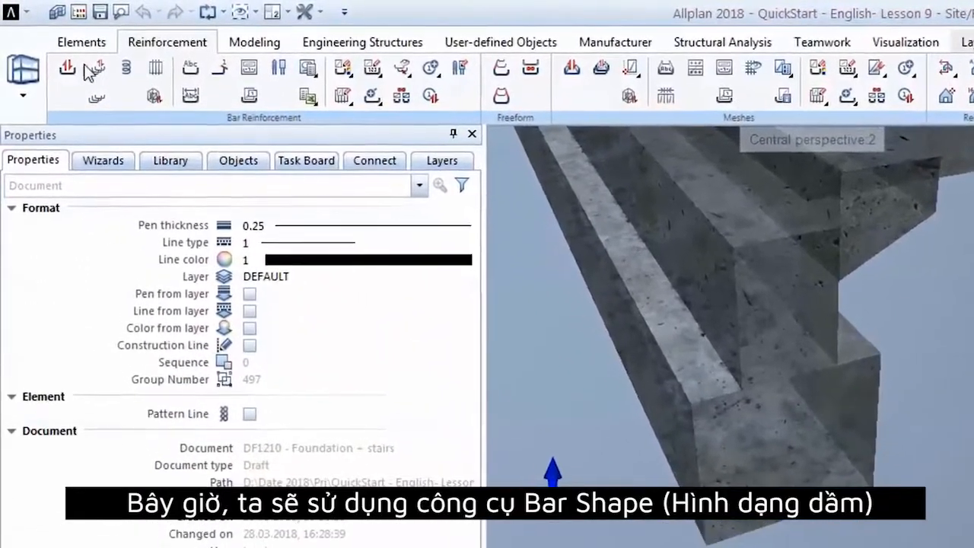
# Start a new reinforcing bar with the Bar Shape tool, using the shape "Stirrup, open at top"
pyautogui.click(54, 54)
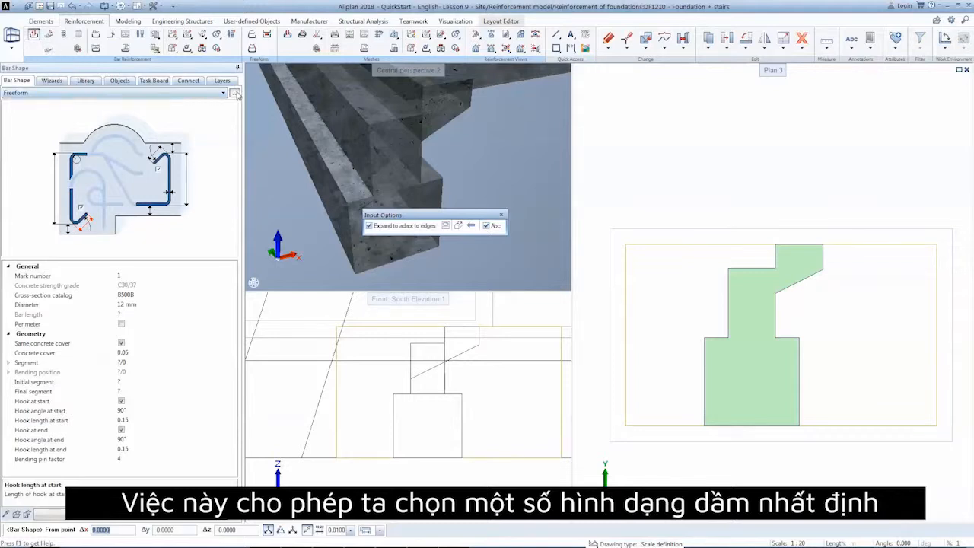
pyautogui.click(235, 92)
pyautogui.scroll(-4, 397, 131)
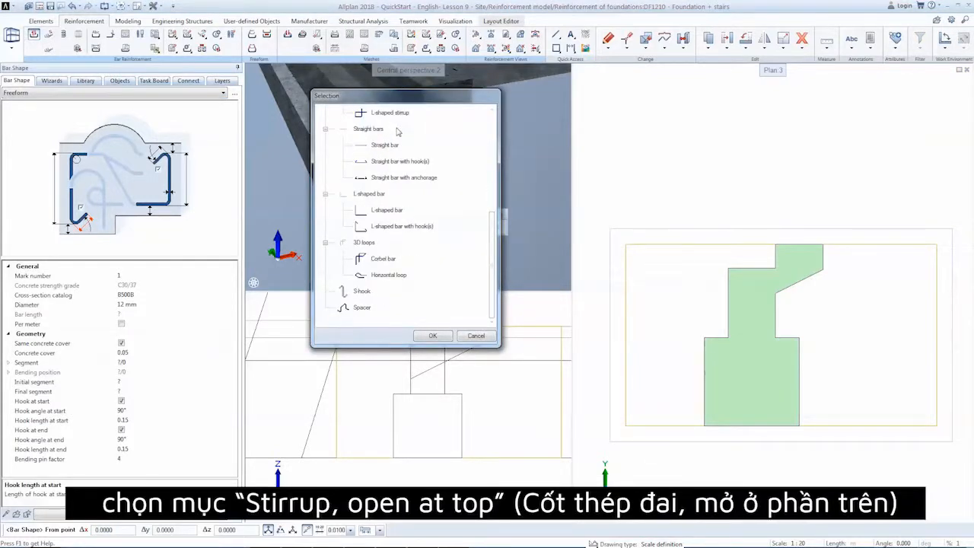
pyautogui.scroll(5, 396, 132)
pyautogui.doubleClick(405, 118)
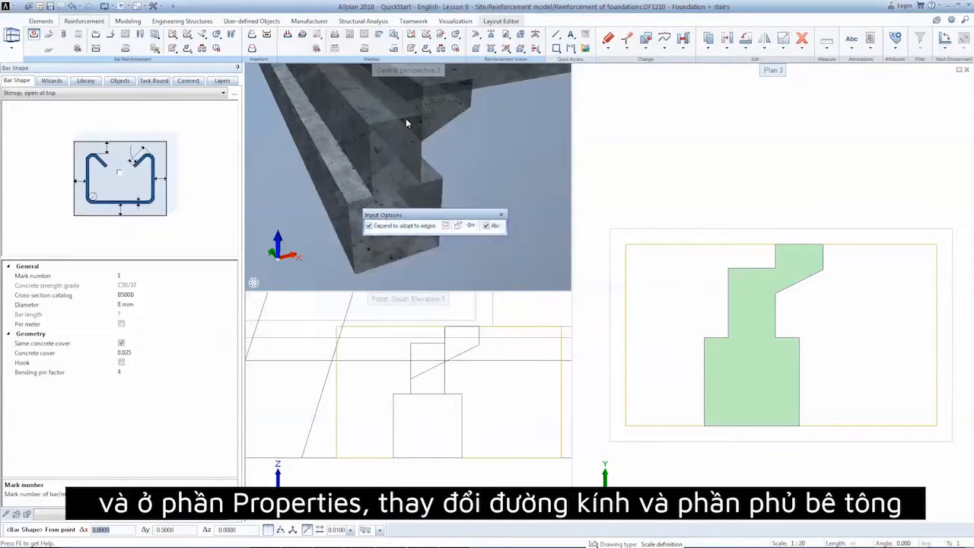
# Set the stirrup's diameter to 12 mm and its concrete cover to 0.05
pyautogui.click(67, 304)
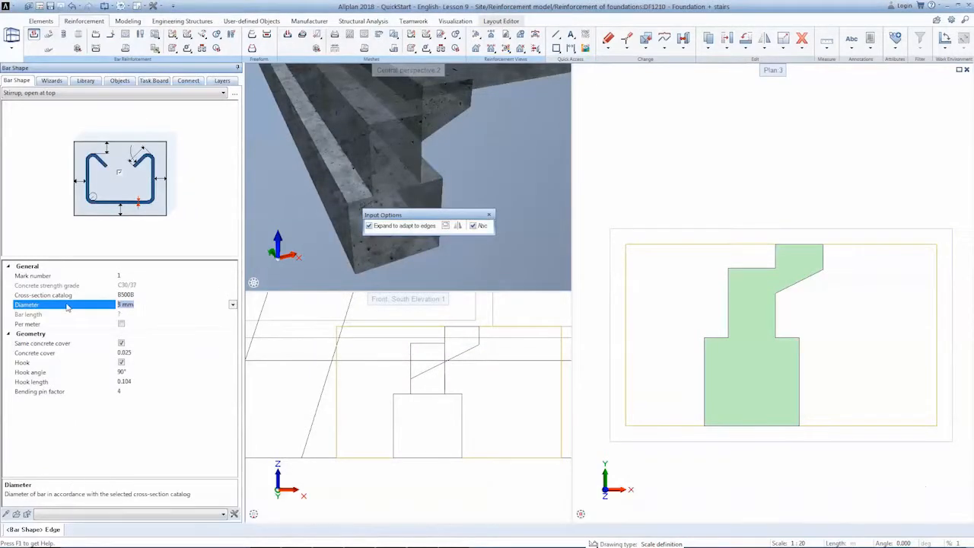
pyautogui.write('12')
pyautogui.press('Return')
pyautogui.click(124, 353)
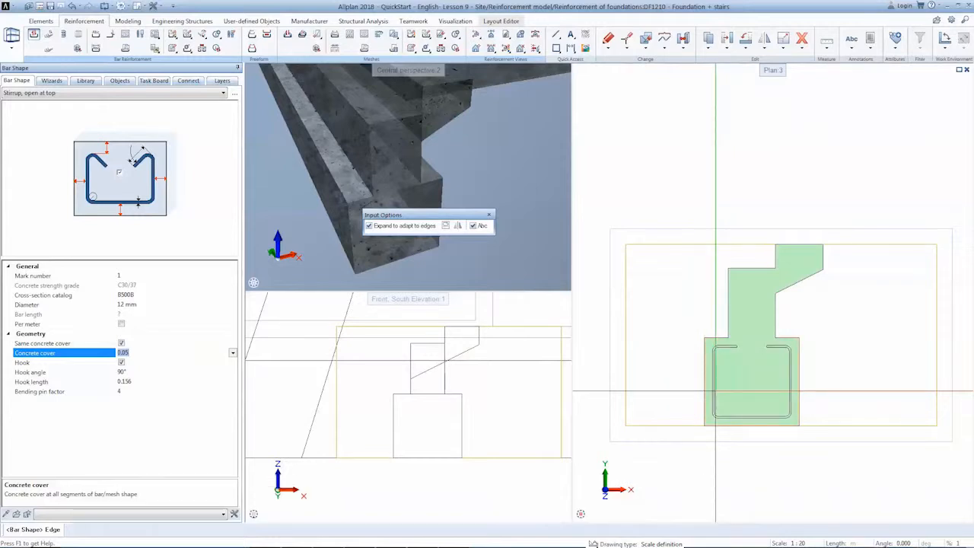
# Place the open stirrup in the beam's lower rectangular block and set its bar label beside the section
pyautogui.click(715, 391)
pyautogui.press('Escape')
pyautogui.press('Escape')
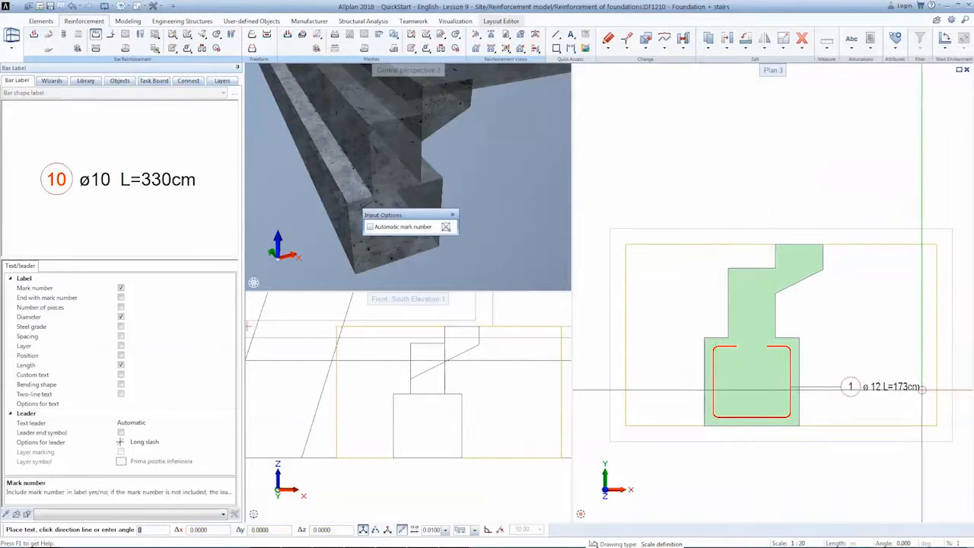
pyautogui.click(840, 379)
pyautogui.press('Escape')
pyautogui.press('Escape')
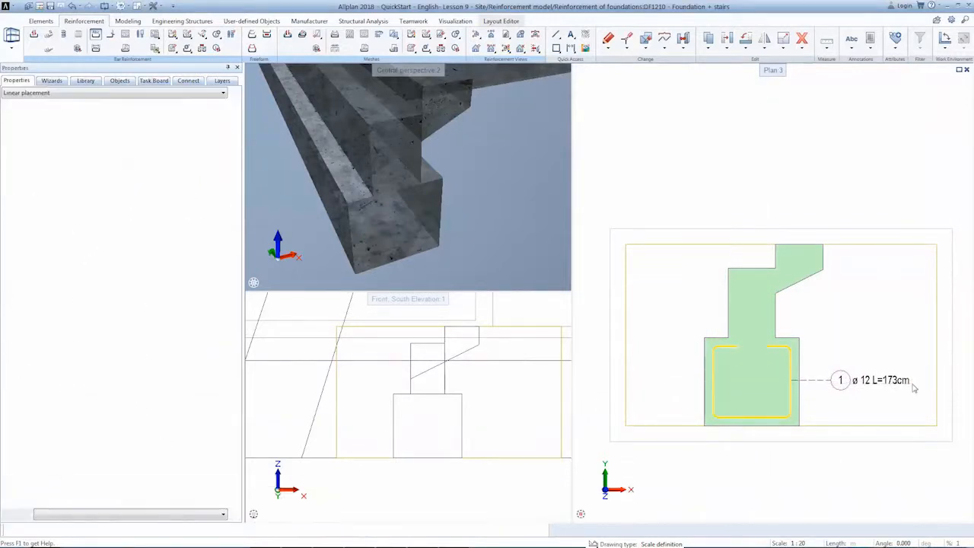
pyautogui.press('Escape')
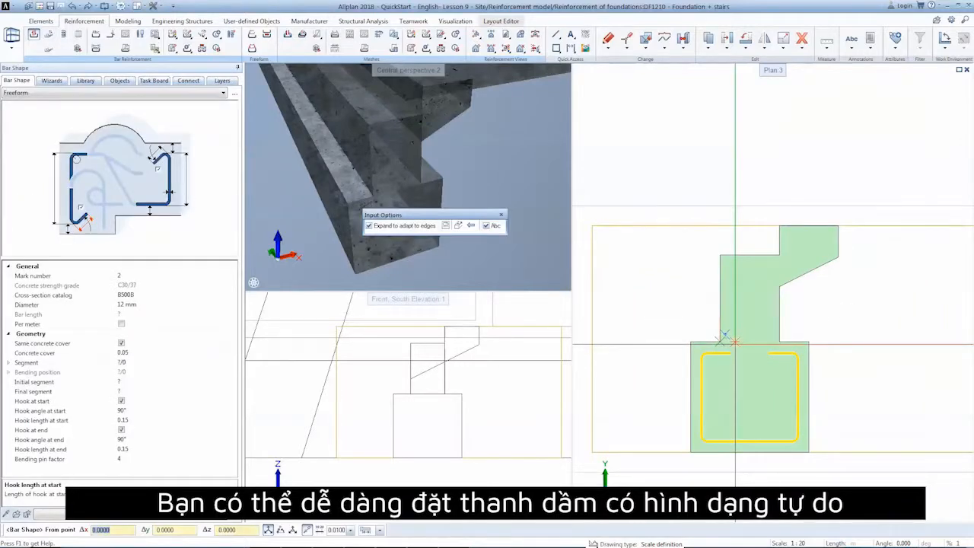
# Draw a 12 mm freeform bar around the section's upright web down into the block and set its initial segment to 0.9
pyautogui.click(733, 342)
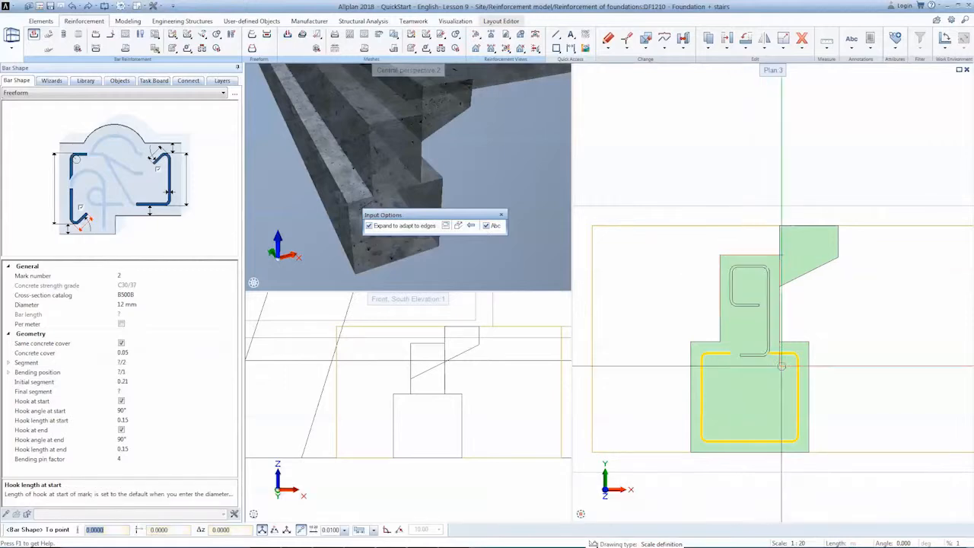
pyautogui.click(768, 441)
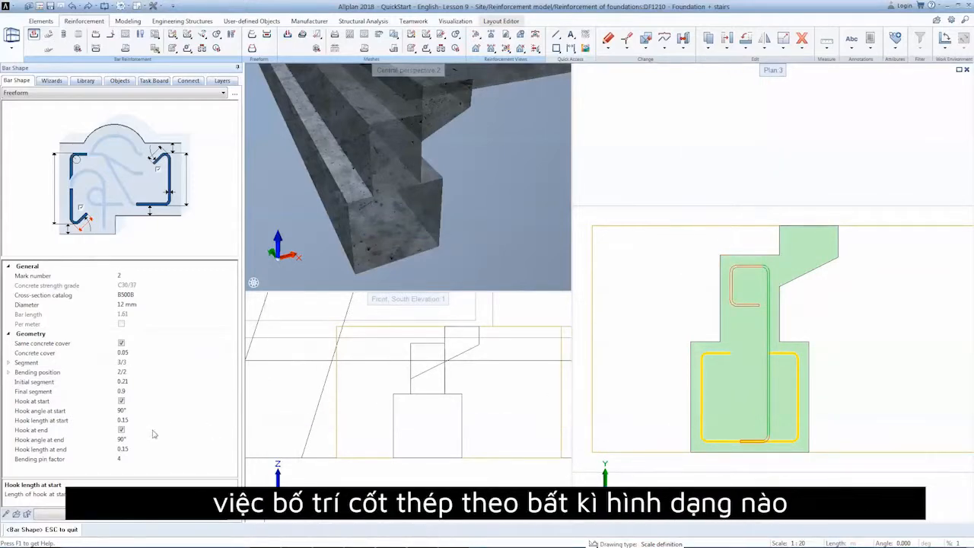
pyautogui.click(131, 382)
pyautogui.write('0.')
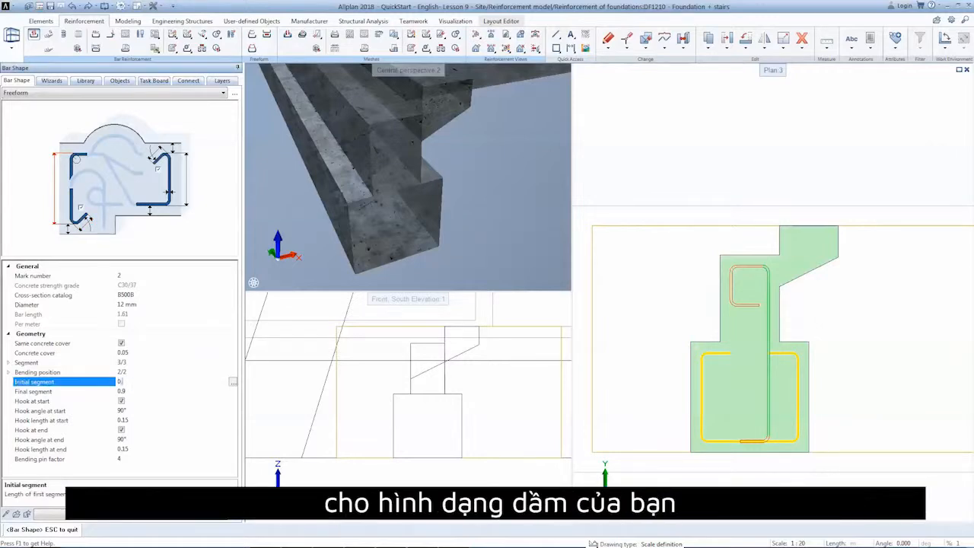
pyautogui.write('9')
pyautogui.press('Return')
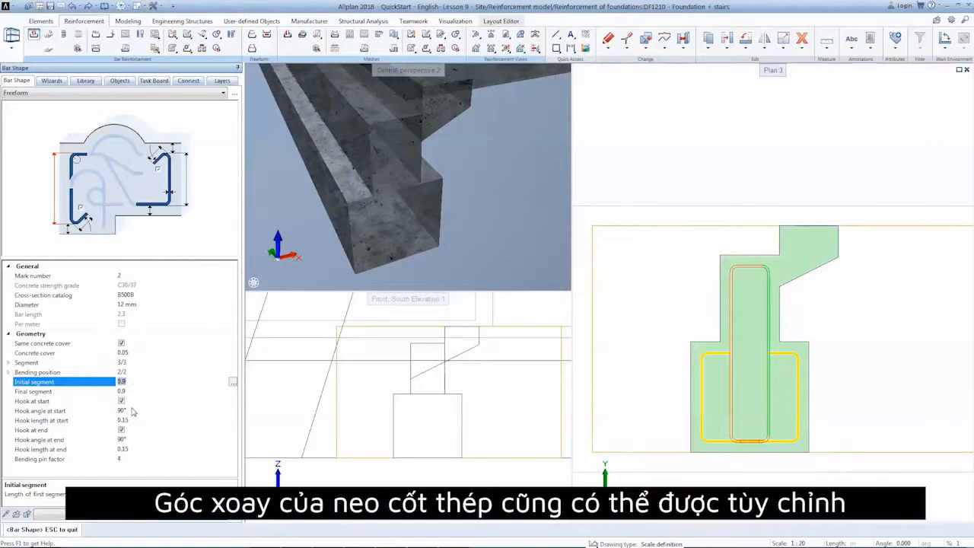
# Set the freeform bar's hook angles at start and end to -90°
pyautogui.click(132, 410)
pyautogui.write('-90')
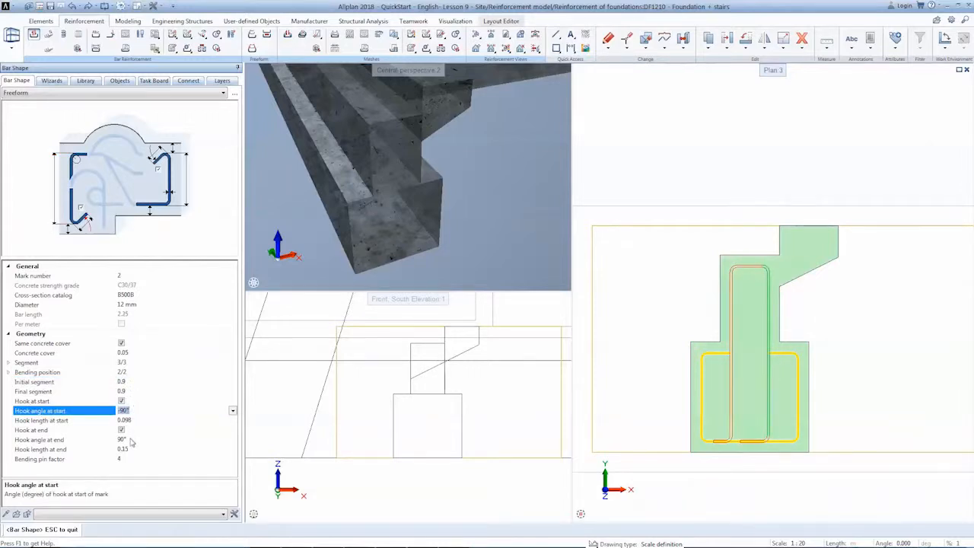
pyautogui.click(129, 439)
pyautogui.write('-90')
pyautogui.press('Return')
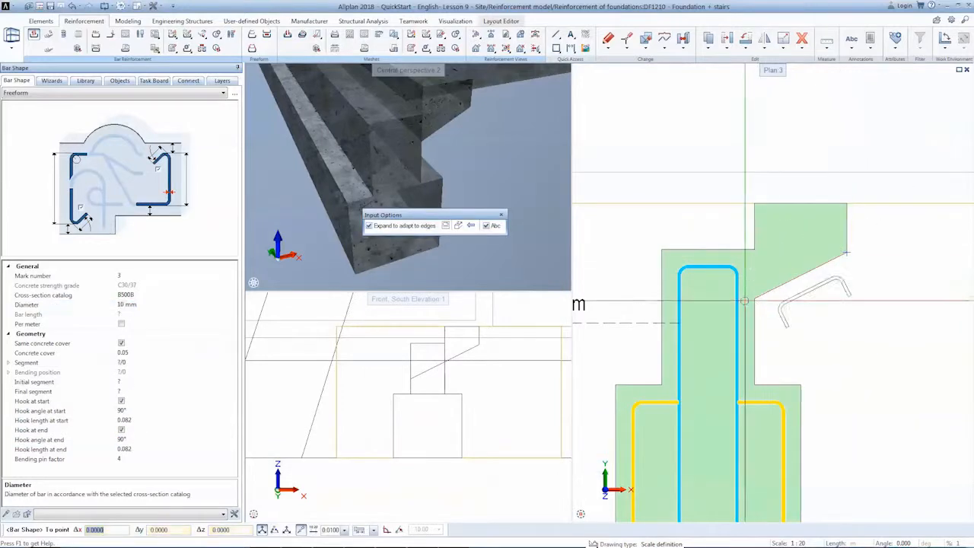
# Draw a 10 mm freeform bar with 0.05 cover along the projection's sloped underside and down the web to the block's bottom
pyautogui.scroll(-1, 673, 417)
pyautogui.moveTo(671, 466); pyautogui.dragTo(679, 420, button='middle')
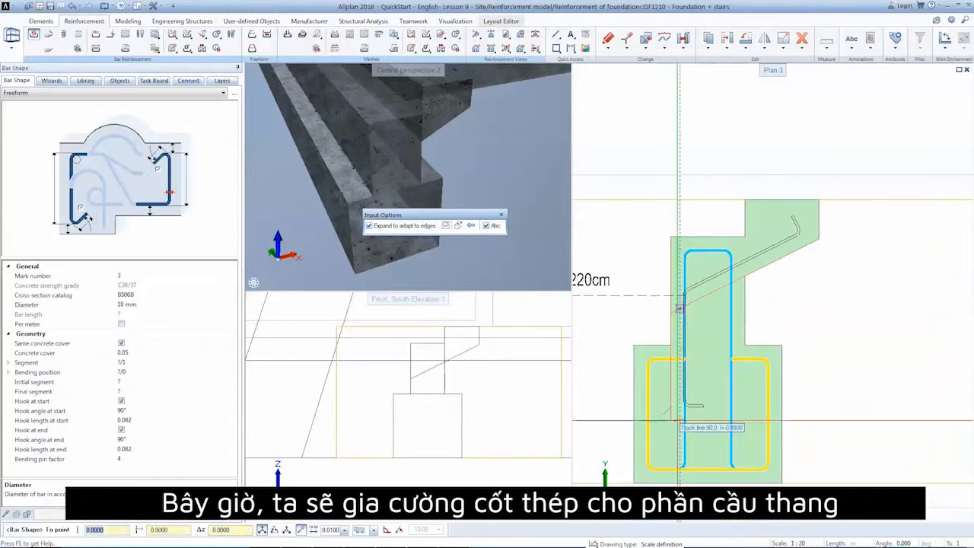
pyautogui.click(670, 482)
pyautogui.click(695, 468)
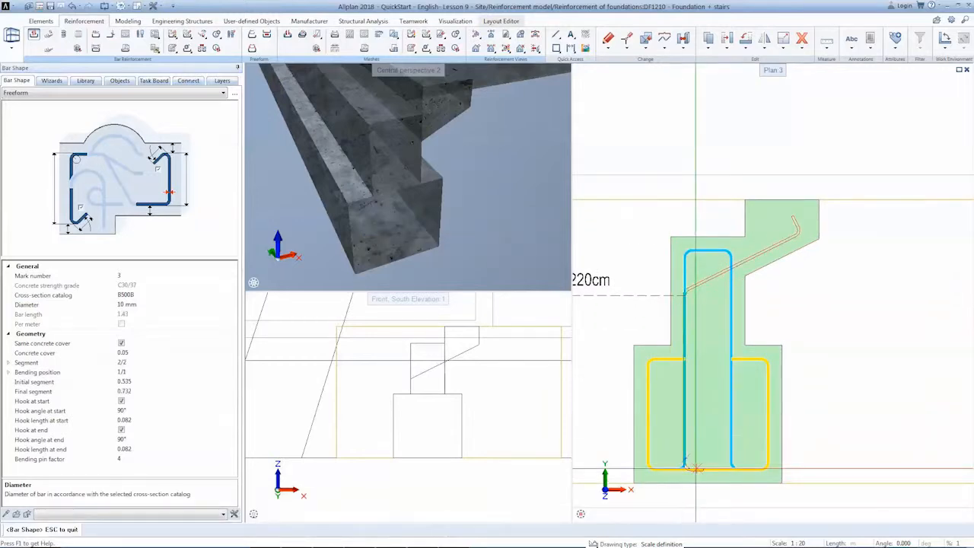
pyautogui.press('Escape')
# Place the label of the 10 mm sloped bar on the opposite side of the section from the projection
pyautogui.scroll(-1, 635, 411)
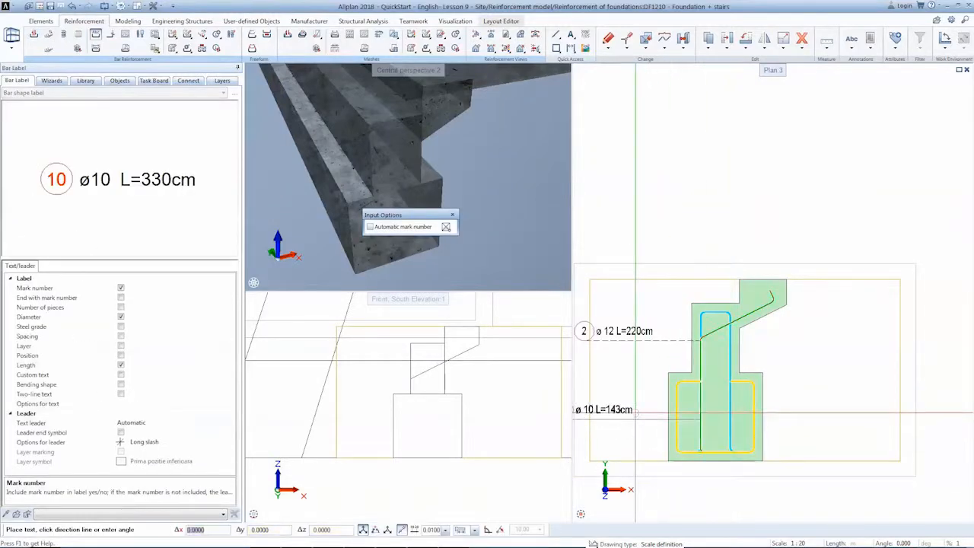
pyautogui.click(635, 412)
pyautogui.scroll(1, 768, 298)
pyautogui.press('Escape')
pyautogui.press('Escape')
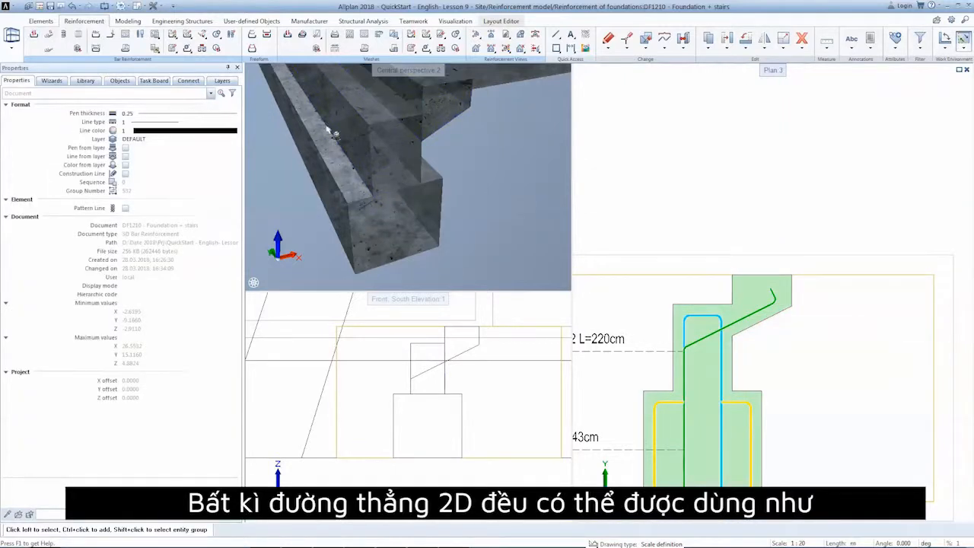
# Draw a sloping 2D line from the projection's outer top corner through the inner step corner to the web's far edge
pyautogui.click(555, 34)
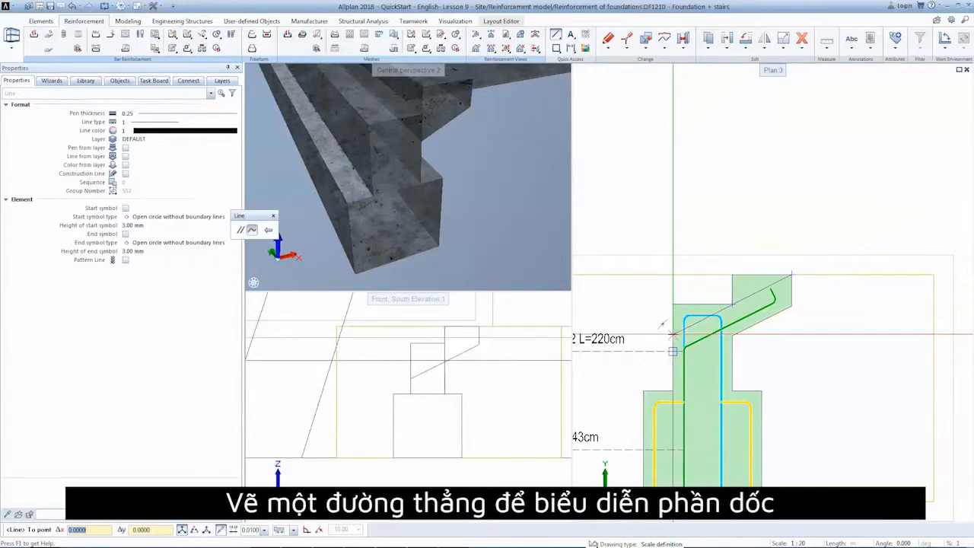
pyautogui.click(721, 327)
pyautogui.press('Escape')
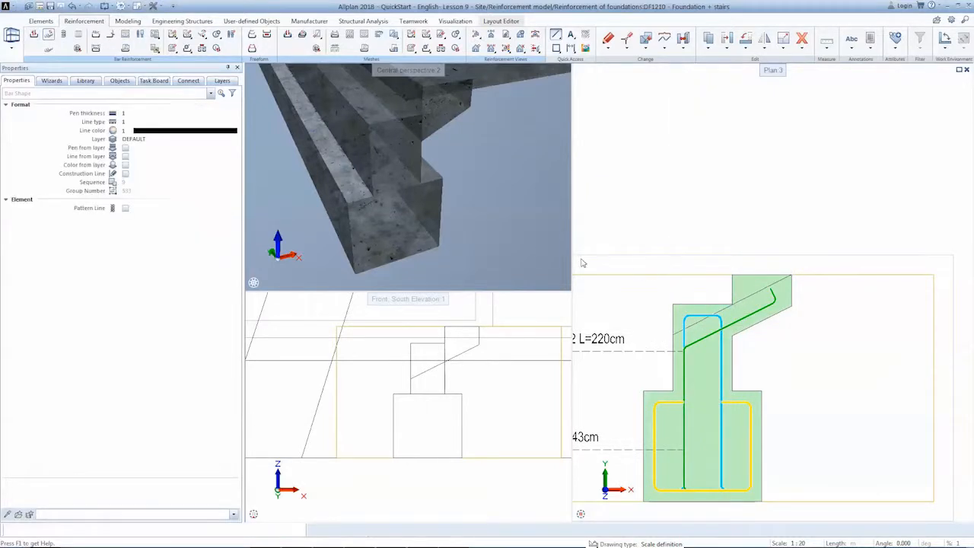
# Draw a 10 mm freeform bar along the sloping line and down the web, without a start hook and with separate concrete covers
pyautogui.rightClick(783, 299)
pyautogui.scroll(1, 782, 286)
pyautogui.click(790, 274)
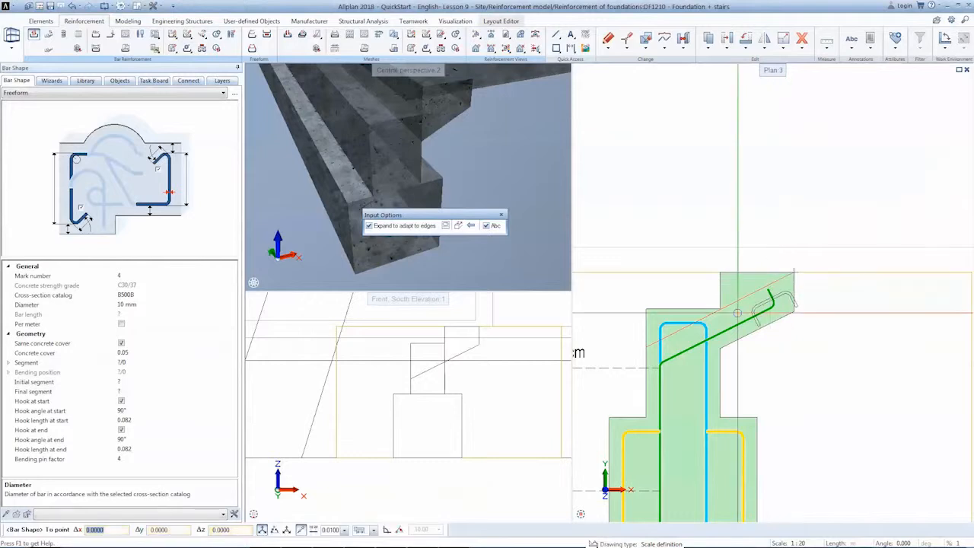
pyautogui.click(121, 343)
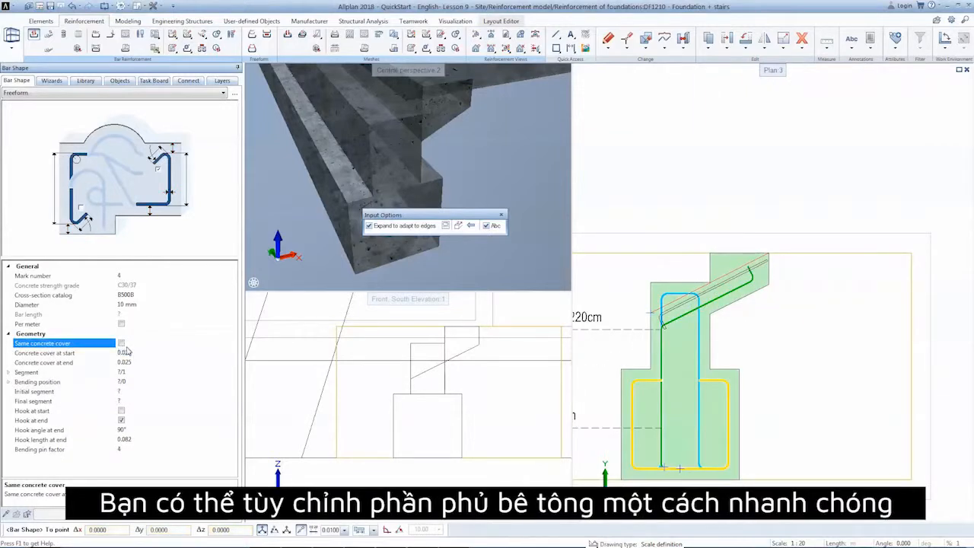
pyautogui.click(139, 360)
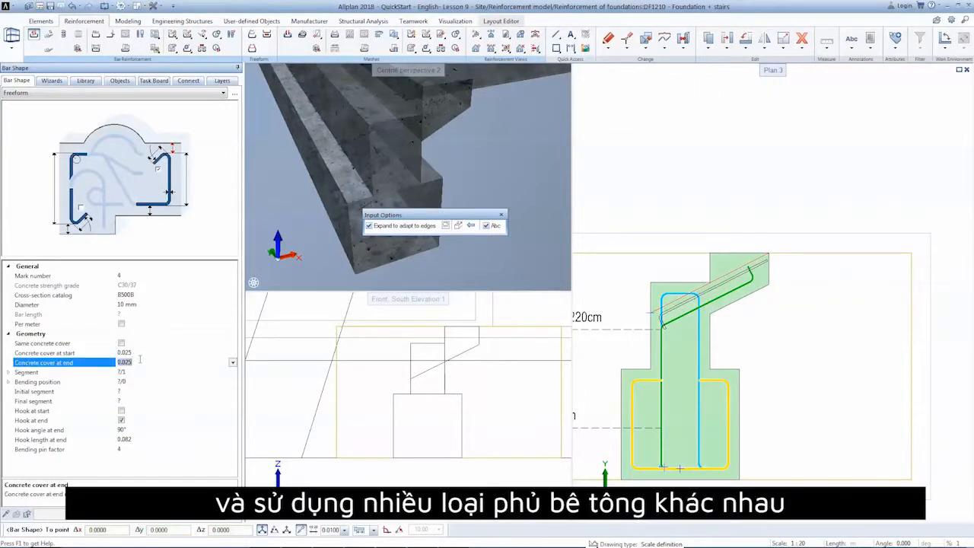
pyautogui.press('Return')
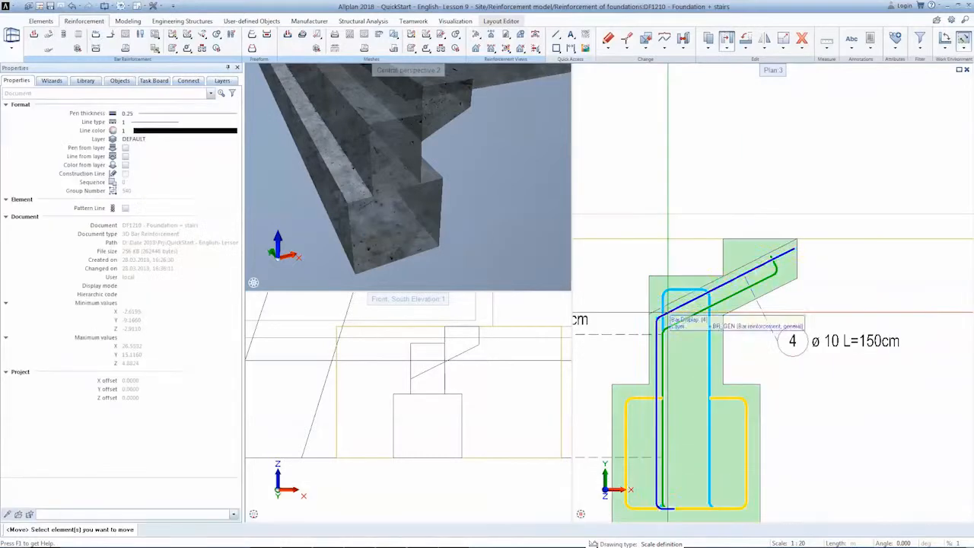
# Move bar 4 slightly sideways so its vertical leg lines up with the other sloped bar's leg
pyautogui.click(660, 358)
pyautogui.click(668, 312)
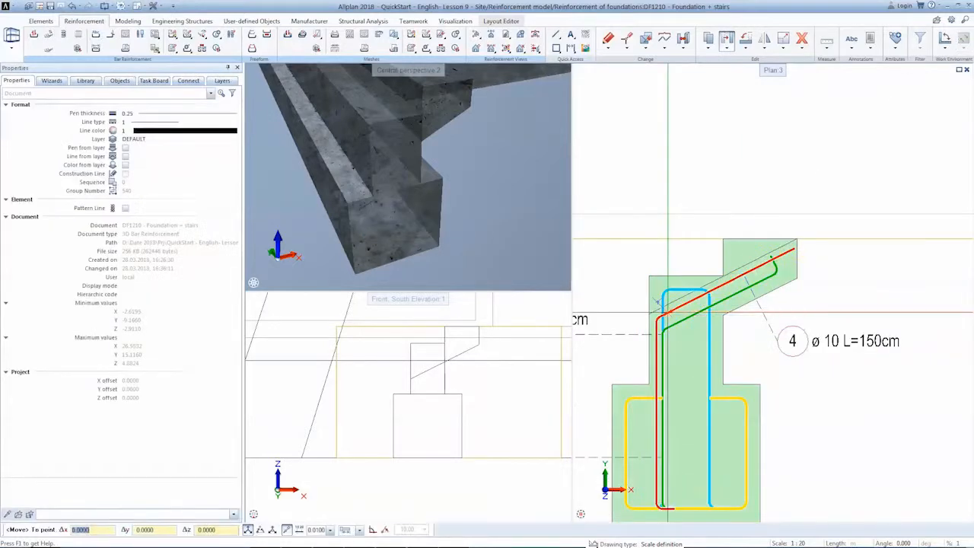
pyautogui.click(672, 312)
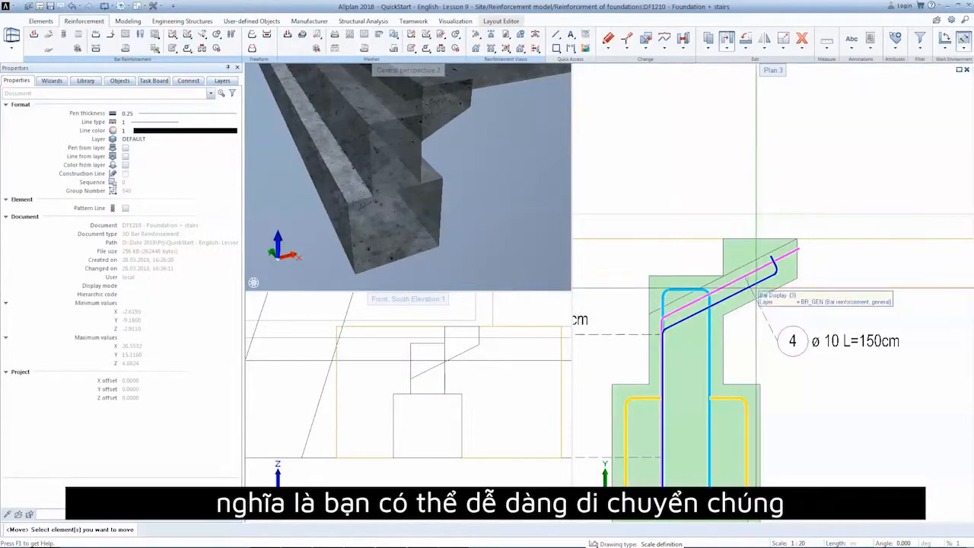
# Stretch the upper end of bar 4 back into the concrete, shortening it by about 0.07 m
pyautogui.scroll(2, 797, 258)
pyautogui.click(626, 39)
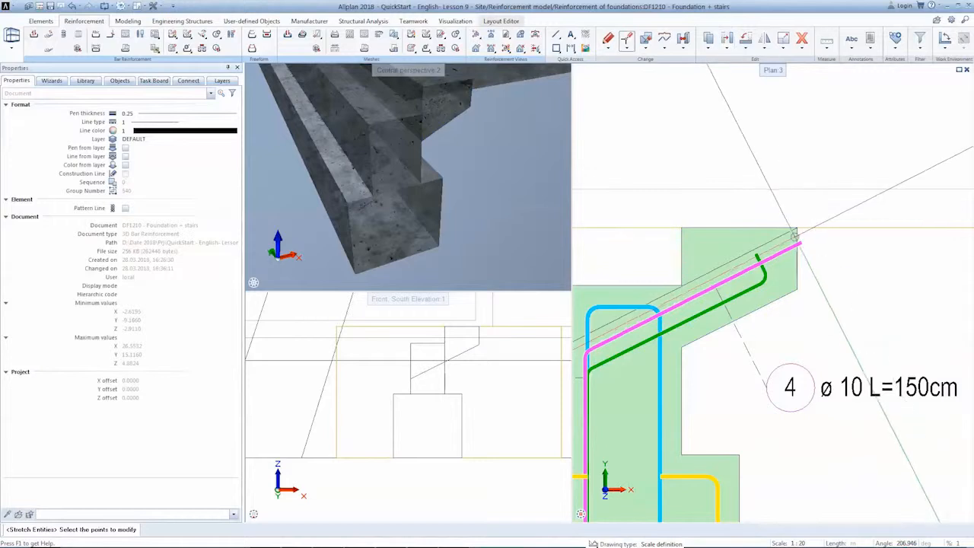
pyautogui.moveTo(792, 236); pyautogui.dragTo(811, 255)
pyautogui.click(799, 243)
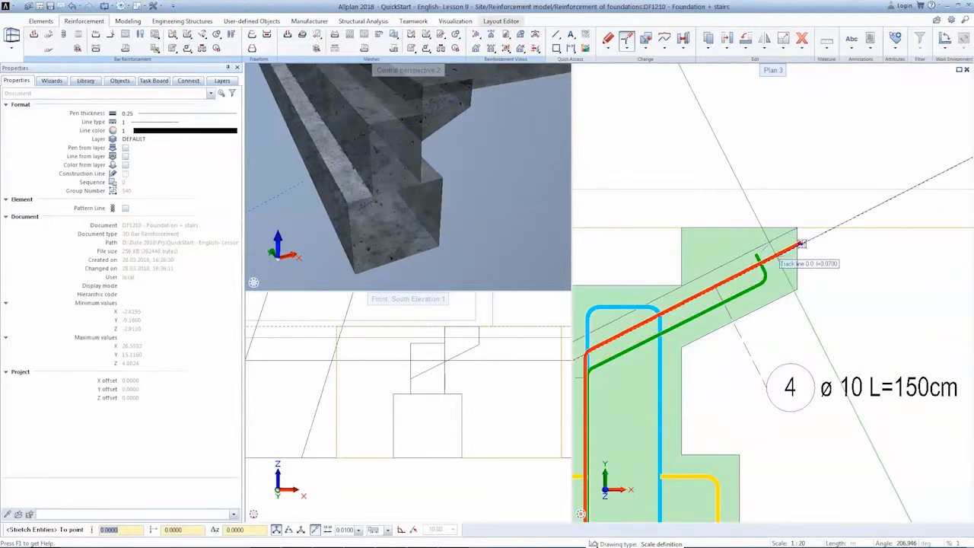
pyautogui.click(774, 257)
# Add a hook with a length of 0.082 to the upper end of bar 4
pyautogui.rightClick(775, 258)
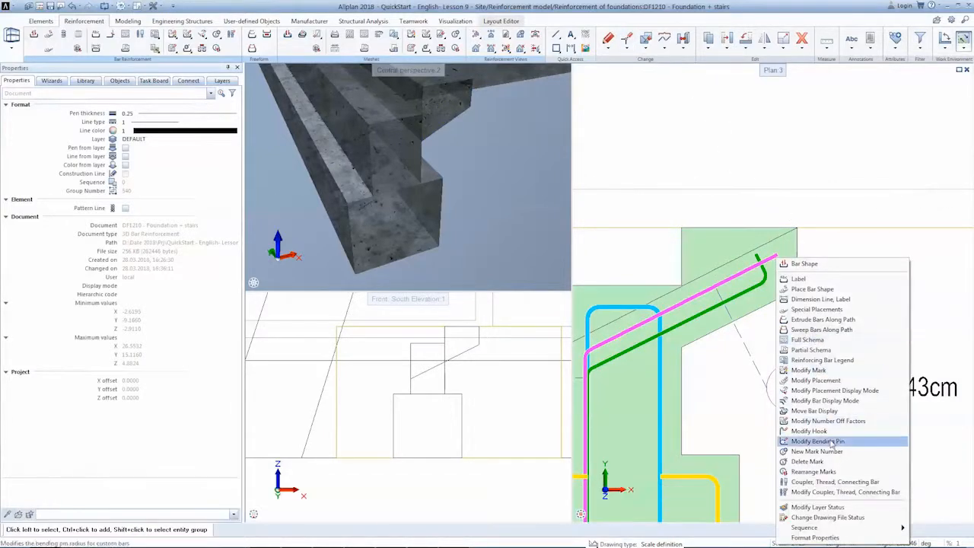
pyautogui.click(808, 431)
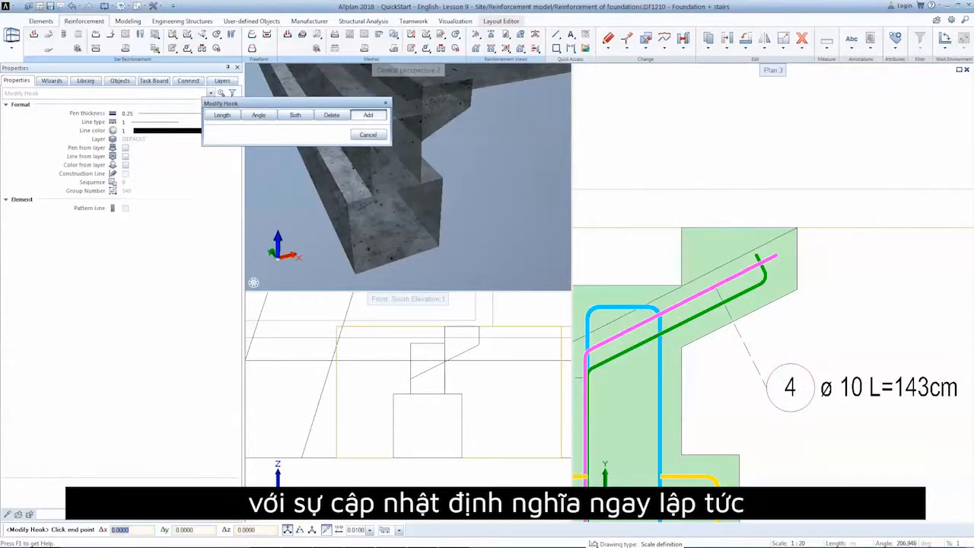
pyautogui.click(774, 261)
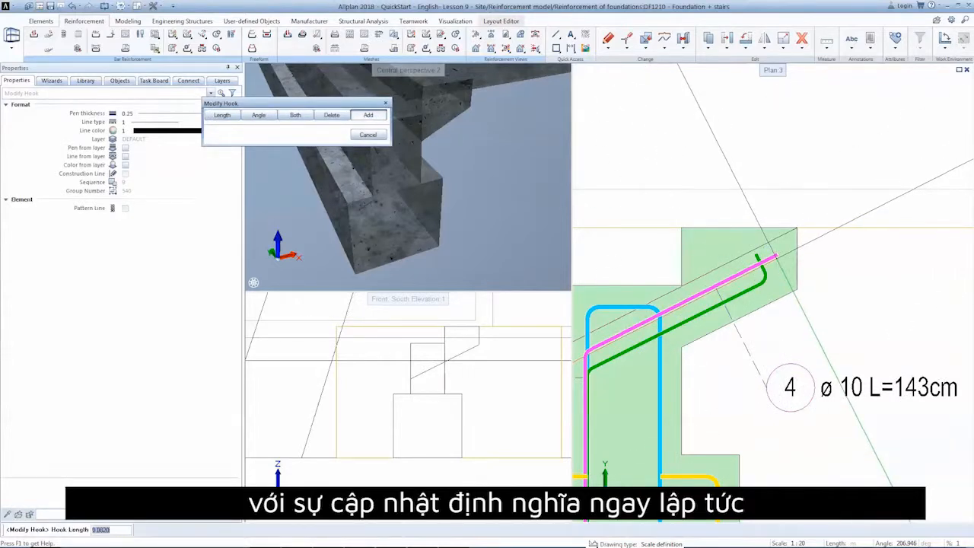
pyautogui.press('Return')
pyautogui.press('Escape')
pyautogui.scroll(-2, 775, 259)
pyautogui.press('Escape')
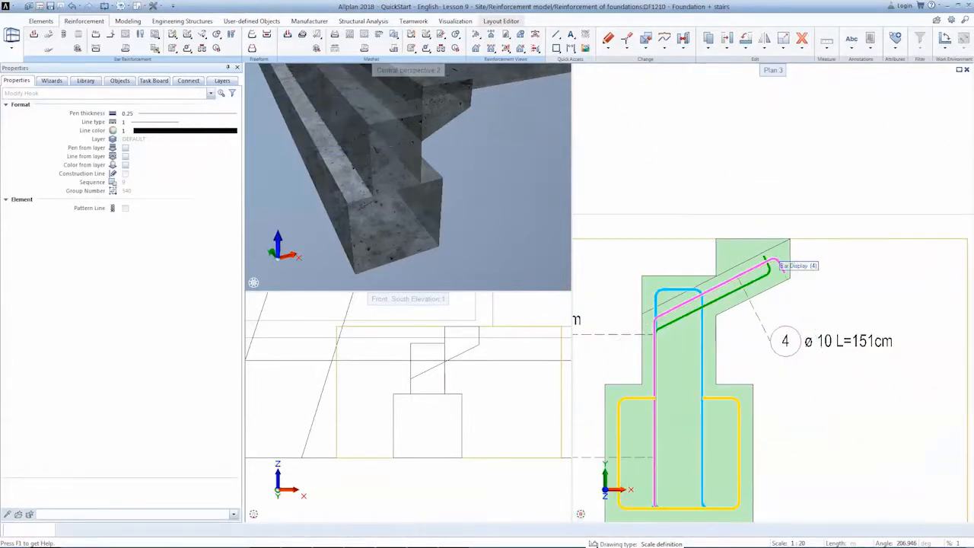
# Choose the Straight bar shape for a new longitudinal bar and set its diameter to 14 mm
pyautogui.scroll(-1, 776, 260)
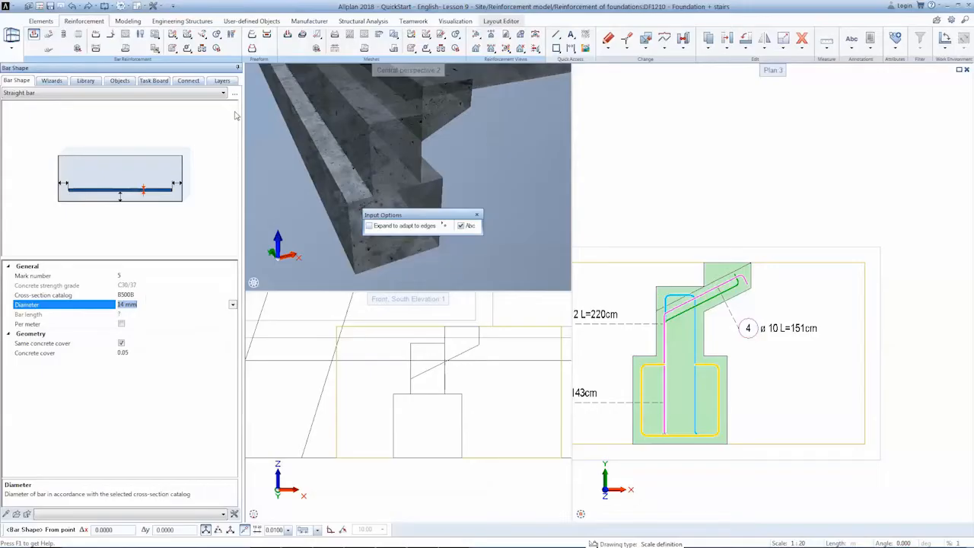
pyautogui.click(384, 274)
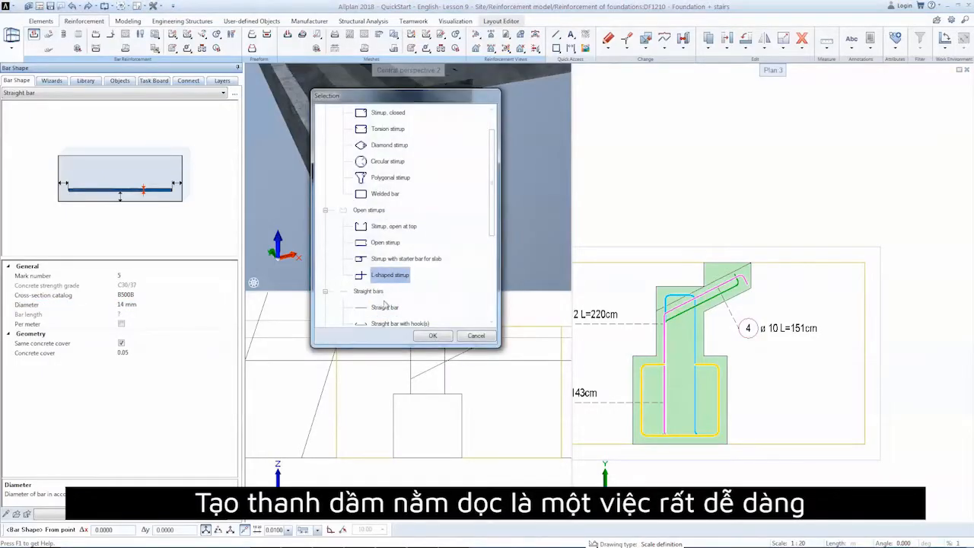
pyautogui.doubleClick(385, 306)
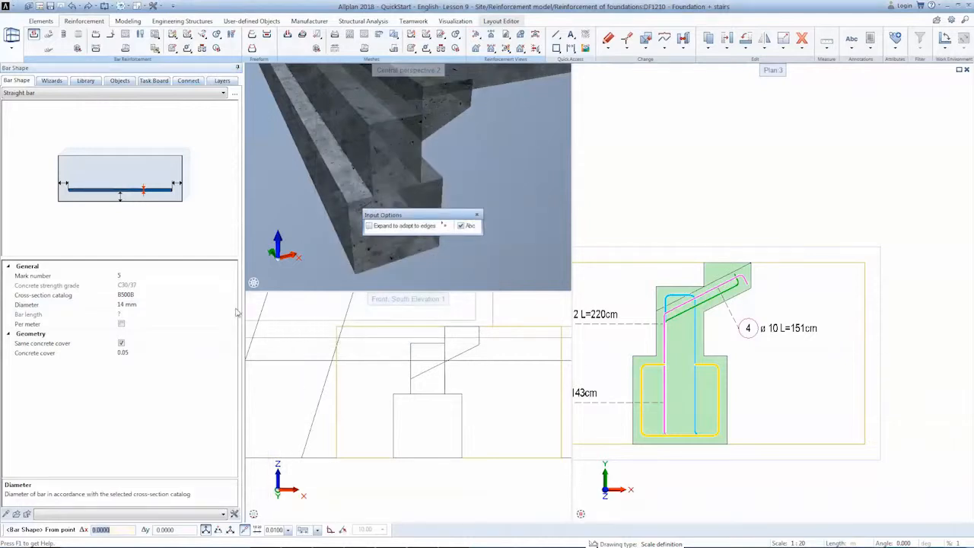
pyautogui.click(172, 305)
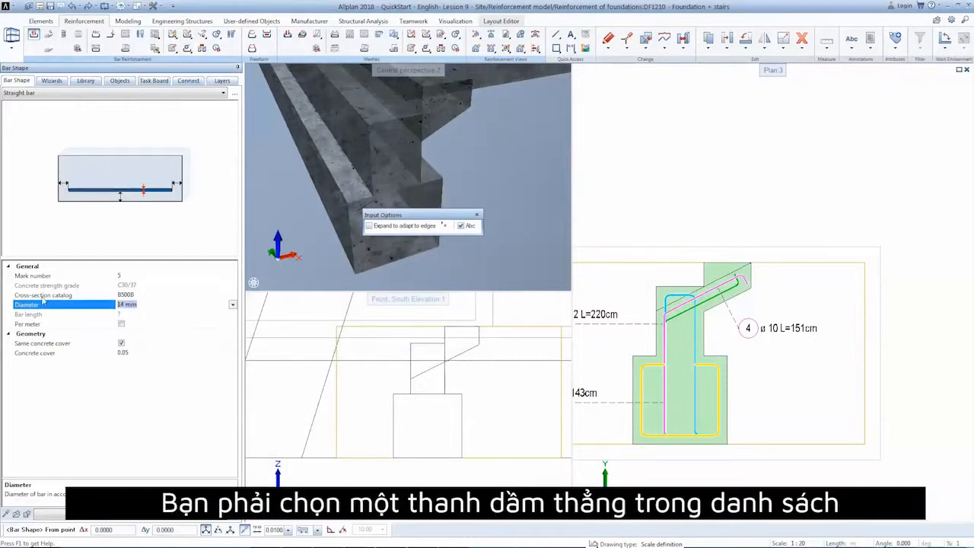
pyautogui.write('14')
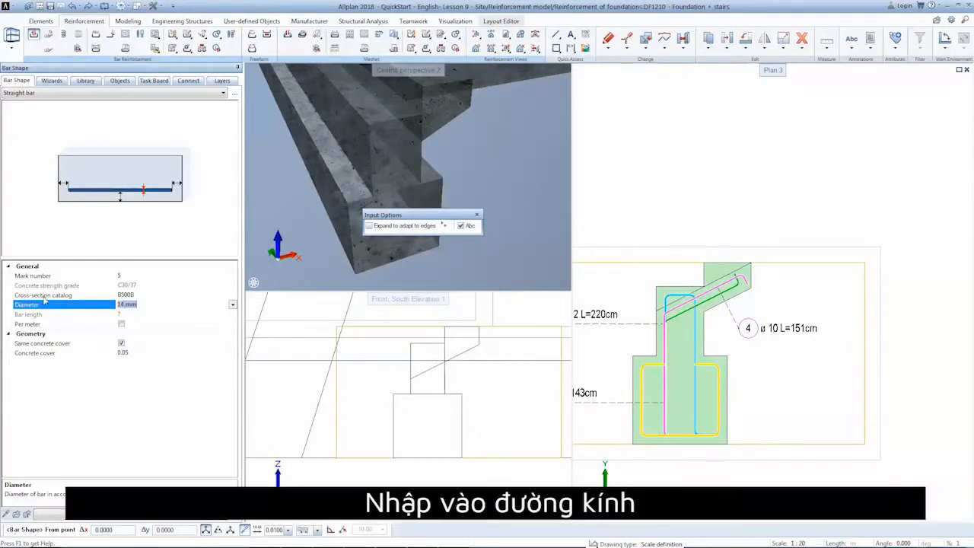
# Place the straight bar as a cross-section point inside the open stirrup's lower corner nearest bar 4's vertical leg, without a label
pyautogui.click(447, 226)
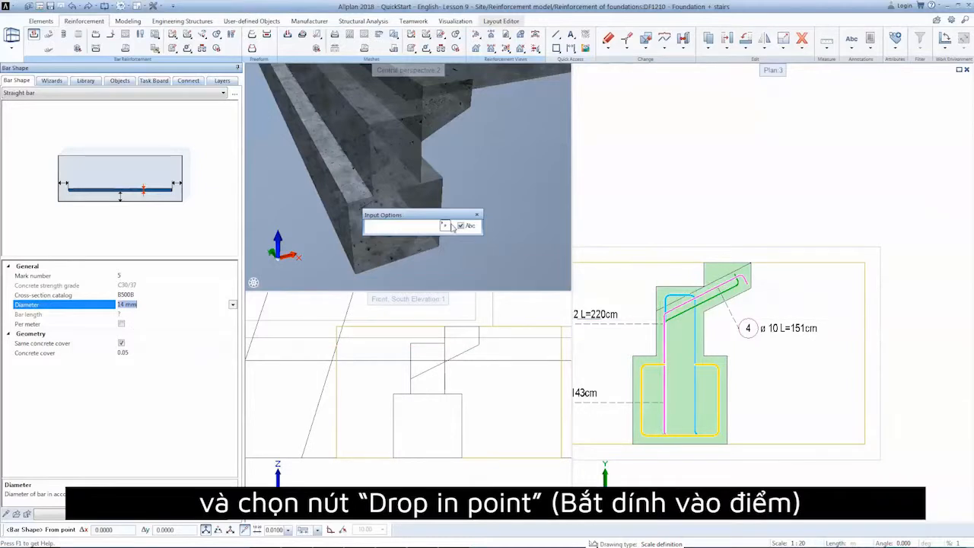
pyautogui.scroll(4, 651, 426)
pyautogui.click(636, 439)
pyautogui.press('Escape')
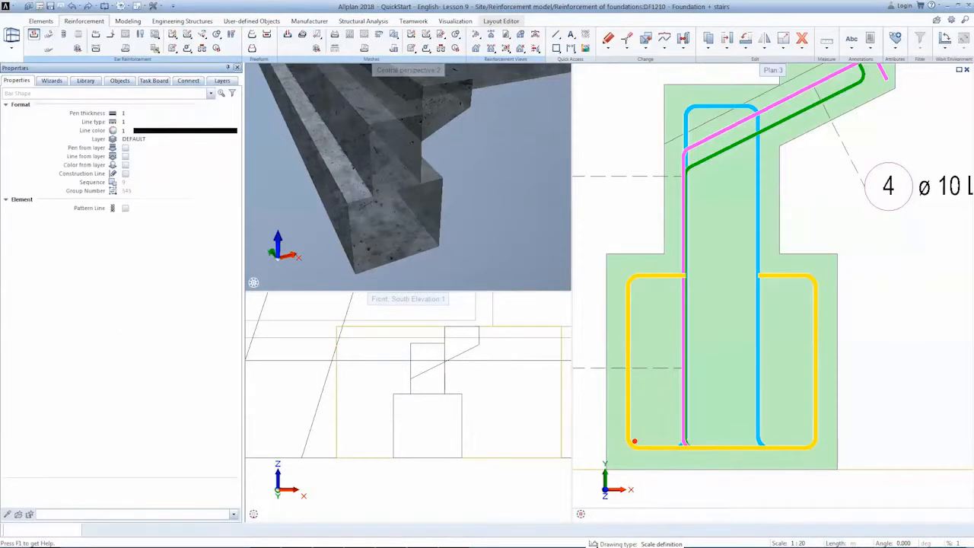
pyautogui.press('Escape')
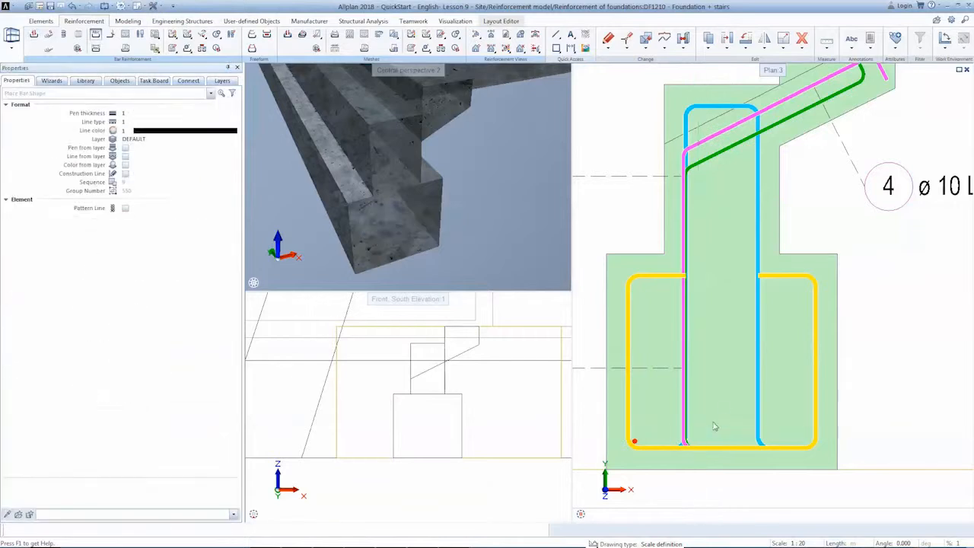
# Copy the longitudinal bar to the same side's upper stirrup corner, to its side leg's mid-height, and beside the vertical bars at the base
pyautogui.click(707, 38)
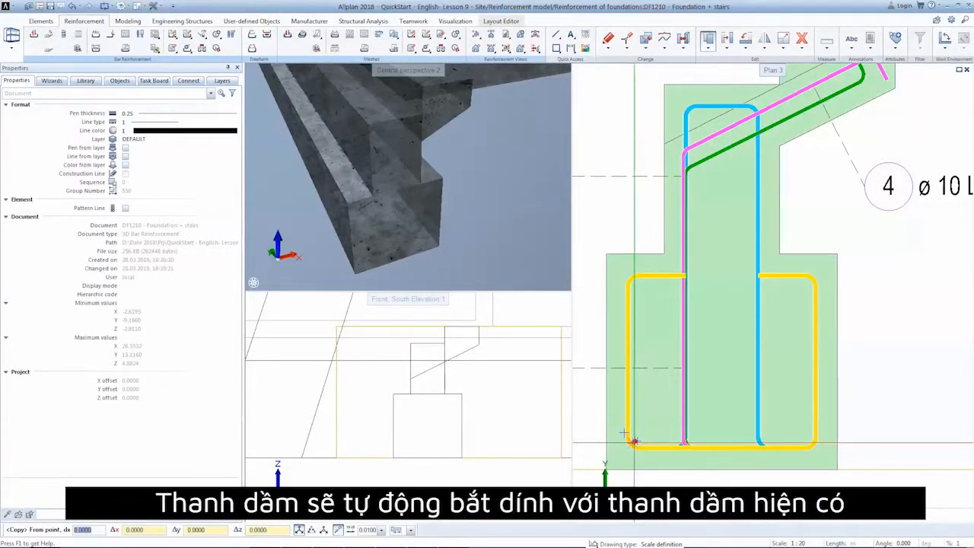
pyautogui.click(634, 441)
pyautogui.scroll(3, 647, 272)
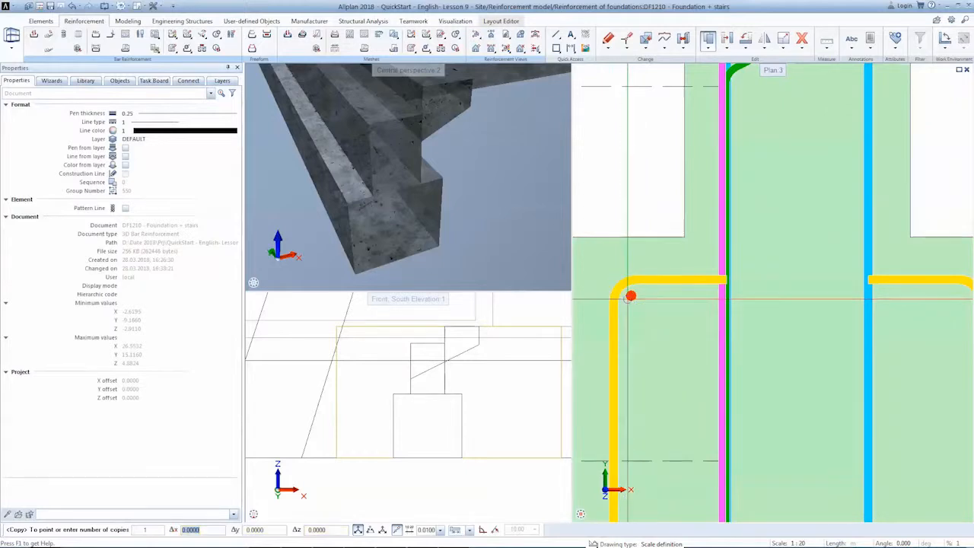
pyautogui.scroll(-2, 628, 296)
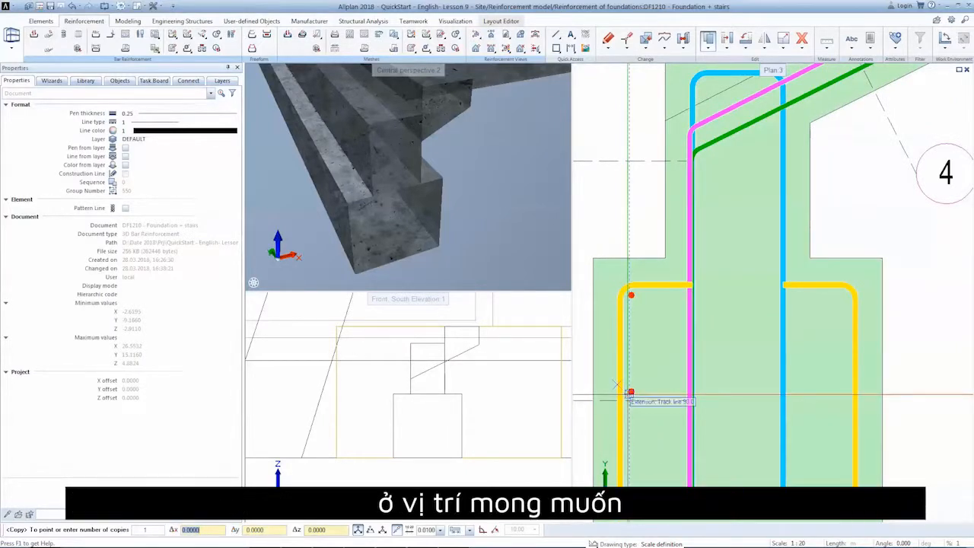
pyautogui.scroll(-2, 630, 391)
pyautogui.scroll(4, 630, 392)
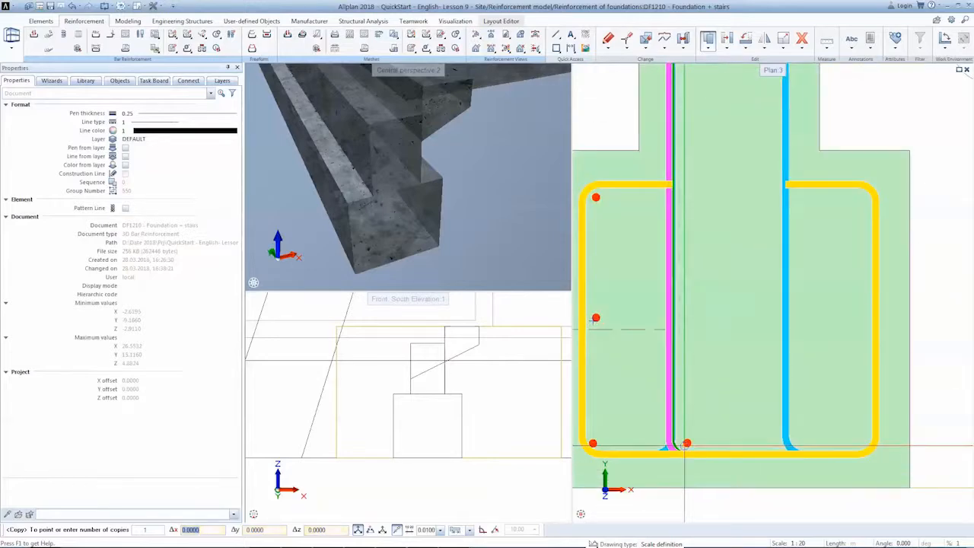
pyautogui.scroll(-1, 683, 444)
pyautogui.scroll(-1, 683, 443)
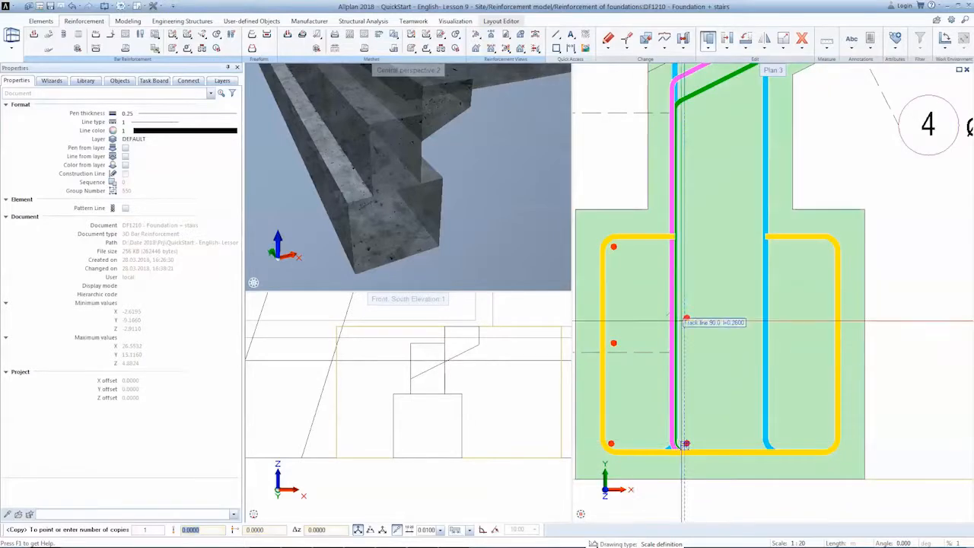
pyautogui.scroll(-1, 720, 261)
# Copy and mirror the four longitudinal bars to the opposite side about the section's vertical centre axis
pyautogui.click(767, 46)
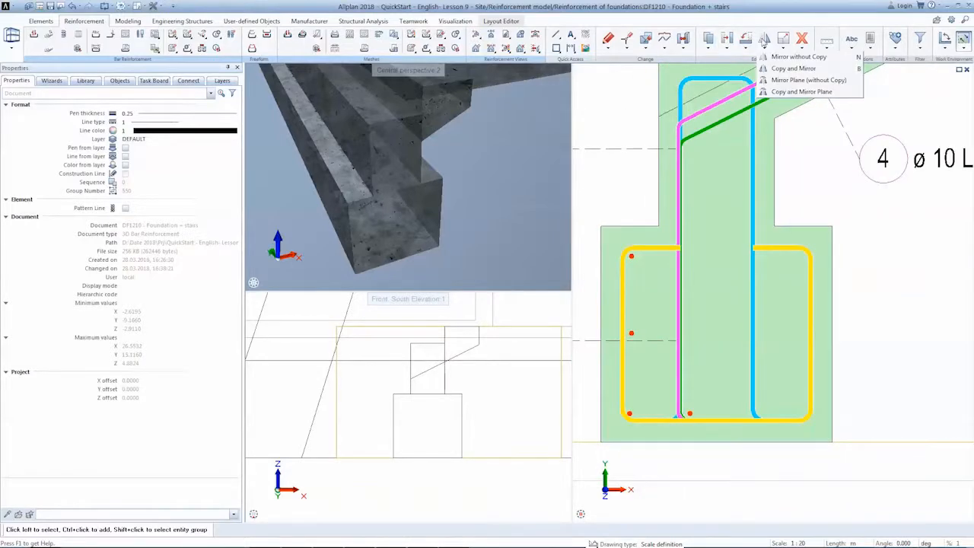
pyautogui.click(793, 67)
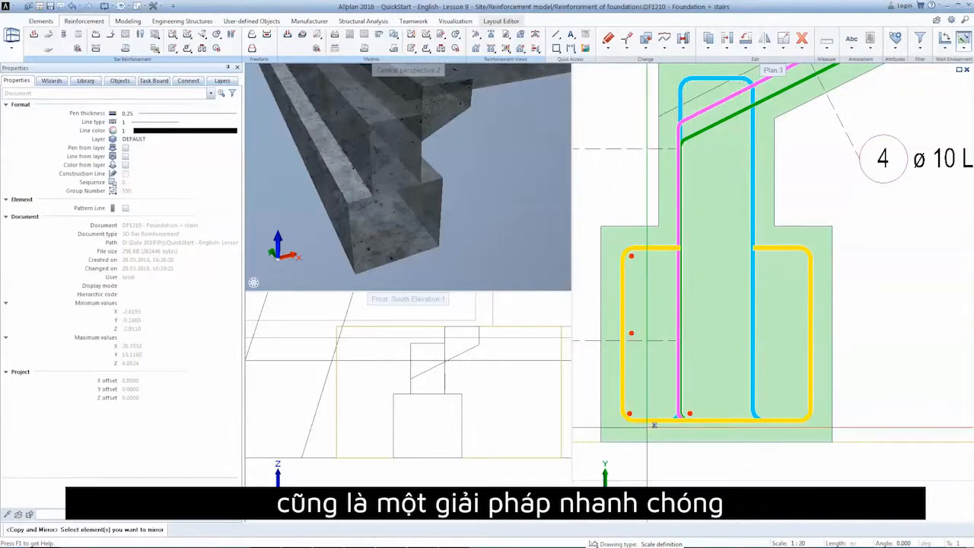
pyautogui.moveTo(667, 387); pyautogui.dragTo(711, 428)
pyautogui.click(716, 406)
pyautogui.click(716, 374)
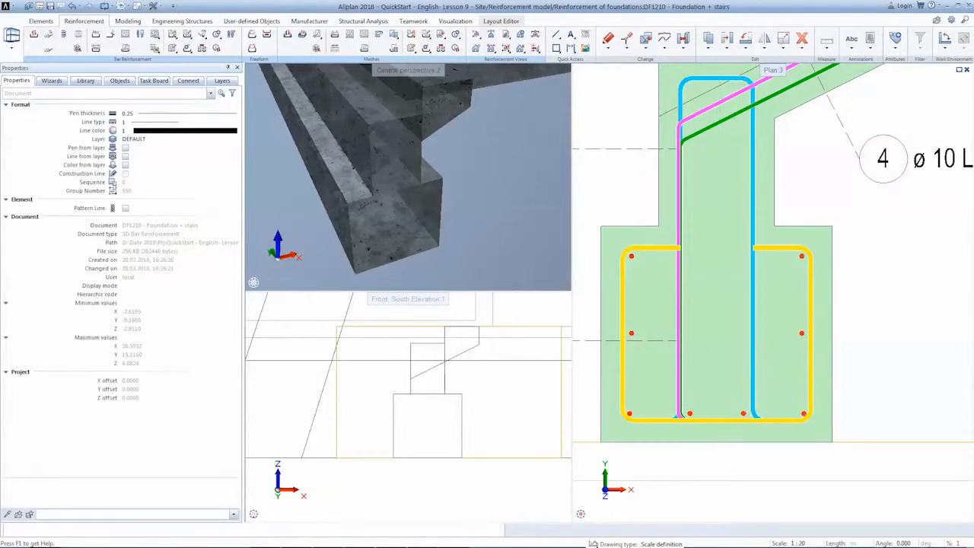
# Copy a lower longitudinal bar to the middle of the stirrup's bottom leg and set the copy's diameter to 12 mm
pyautogui.moveTo(721, 385); pyautogui.dragTo(726, 311, button='middle')
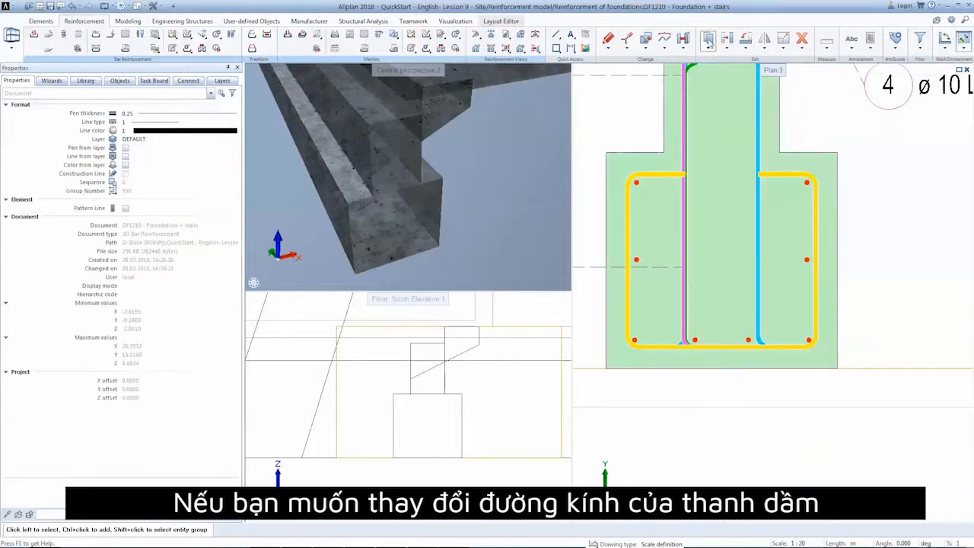
pyautogui.click(707, 38)
pyautogui.click(697, 341)
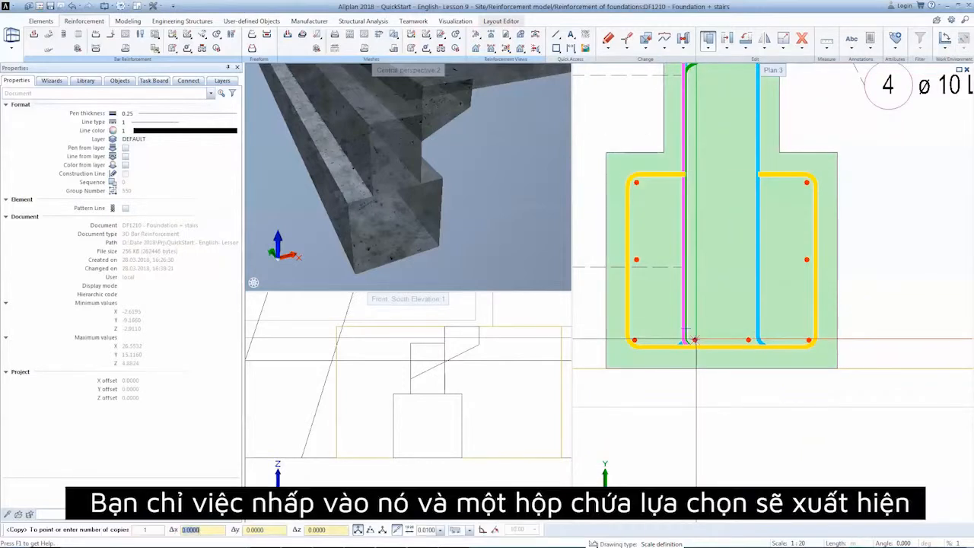
pyautogui.press('Escape')
pyautogui.click(705, 353)
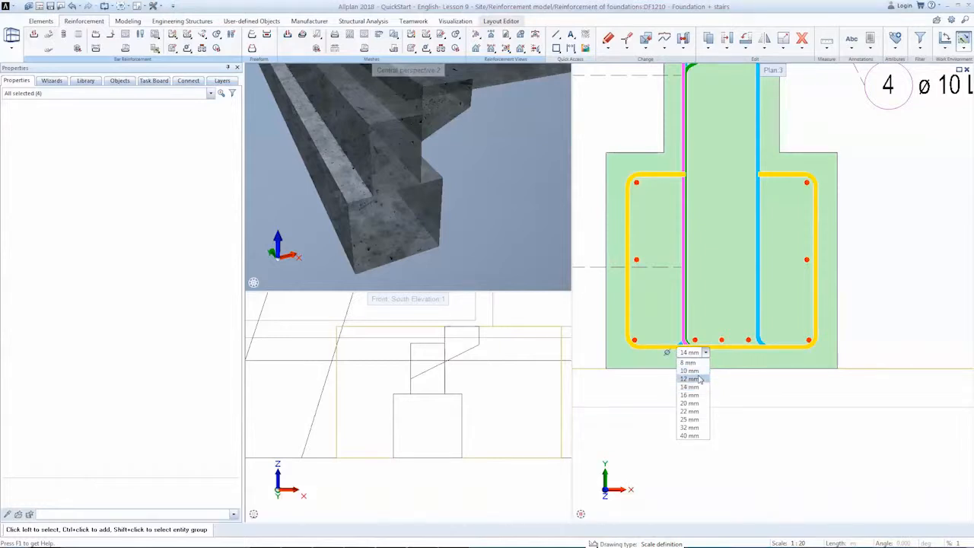
pyautogui.click(700, 379)
pyautogui.press('Escape')
pyautogui.scroll(-1, 745, 381)
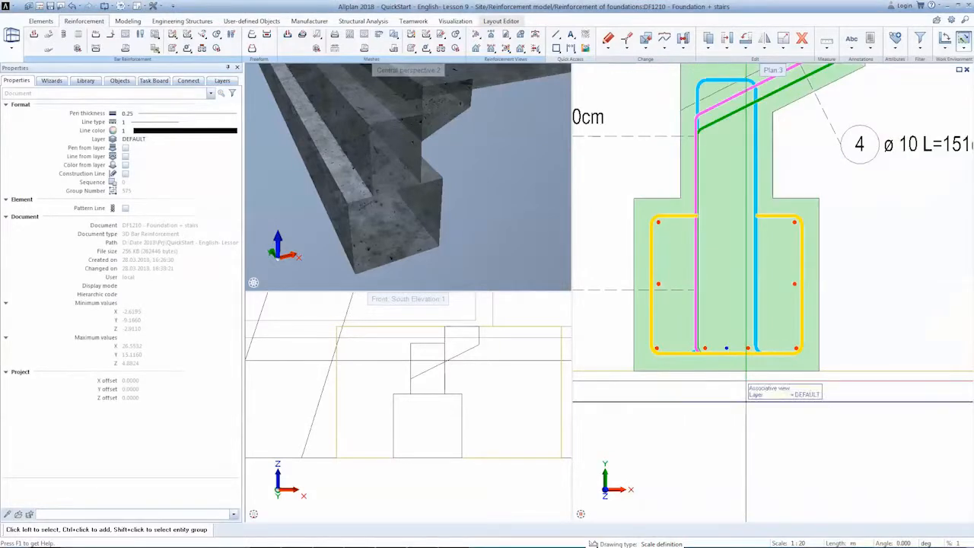
# Copy a 14 mm bar to the top corners of the blue U-bar and to the spots where the inclined stair bars meet its legs
pyautogui.moveTo(746, 380); pyautogui.dragTo(738, 416, button='middle')
pyautogui.click(707, 39)
pyautogui.click(651, 258)
pyautogui.click(652, 259)
pyautogui.scroll(3, 686, 103)
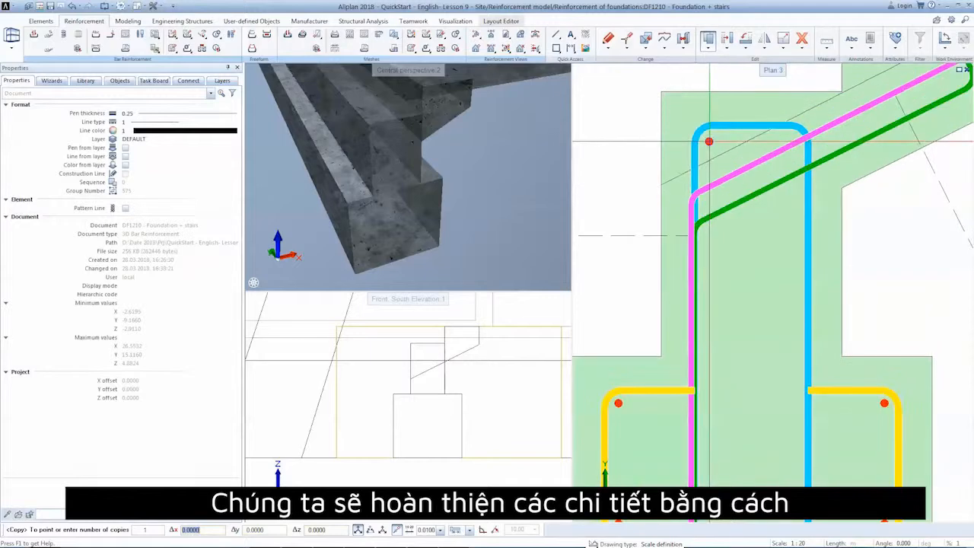
pyautogui.click(788, 134)
pyautogui.click(799, 162)
pyautogui.click(703, 209)
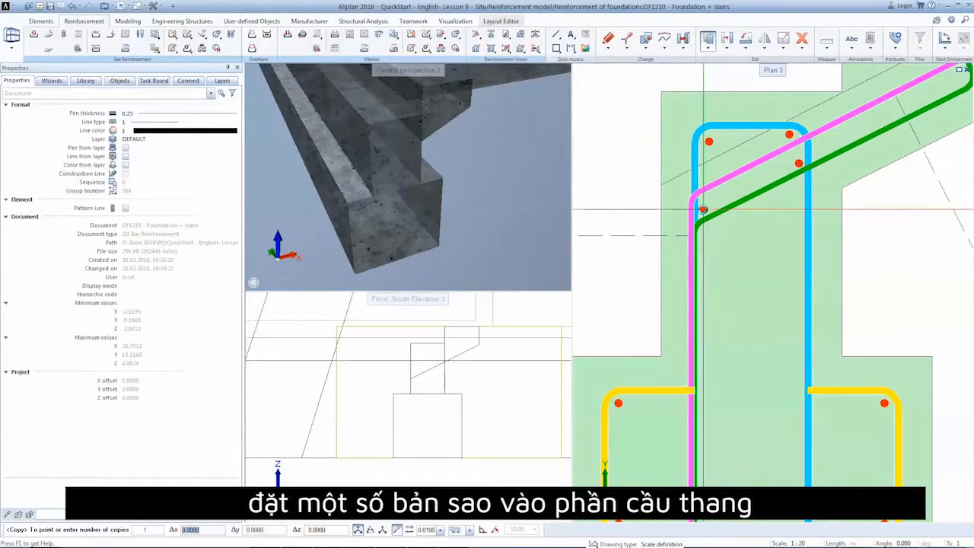
# Copy the 14 mm bar to two more positions, one above the other, at the upper ends of the inclined stair bars
pyautogui.scroll(-2, 704, 209)
pyautogui.scroll(2, 844, 131)
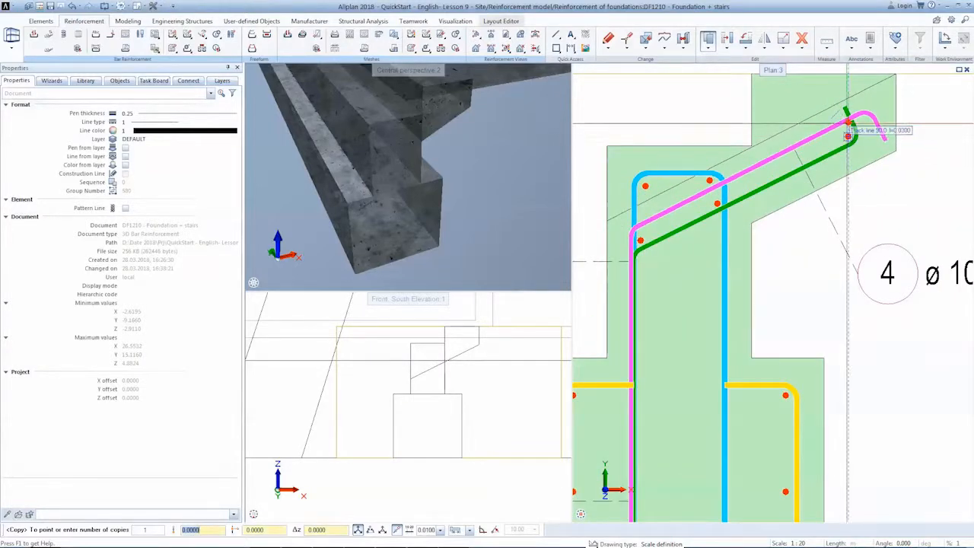
pyautogui.click(847, 135)
pyautogui.press('Escape')
# Extrude all bars of the section along a path on the foundation beam's longitudinal edge
pyautogui.scroll(-3, 761, 267)
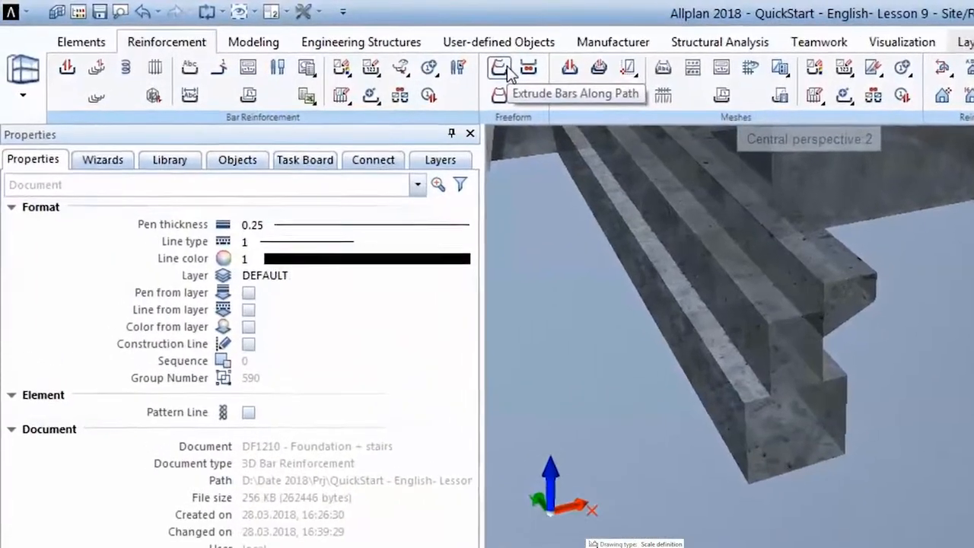
pyautogui.click(508, 73)
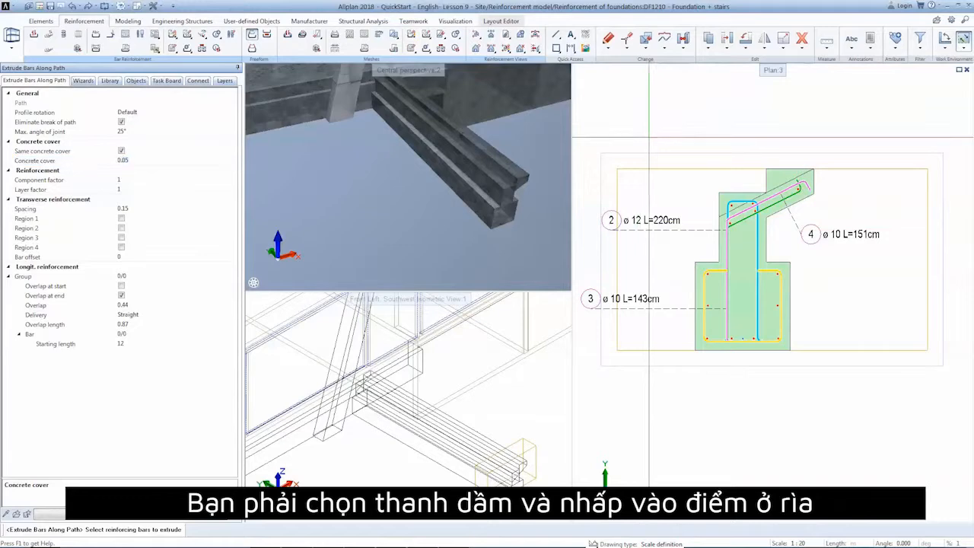
pyautogui.moveTo(630, 124); pyautogui.dragTo(848, 382)
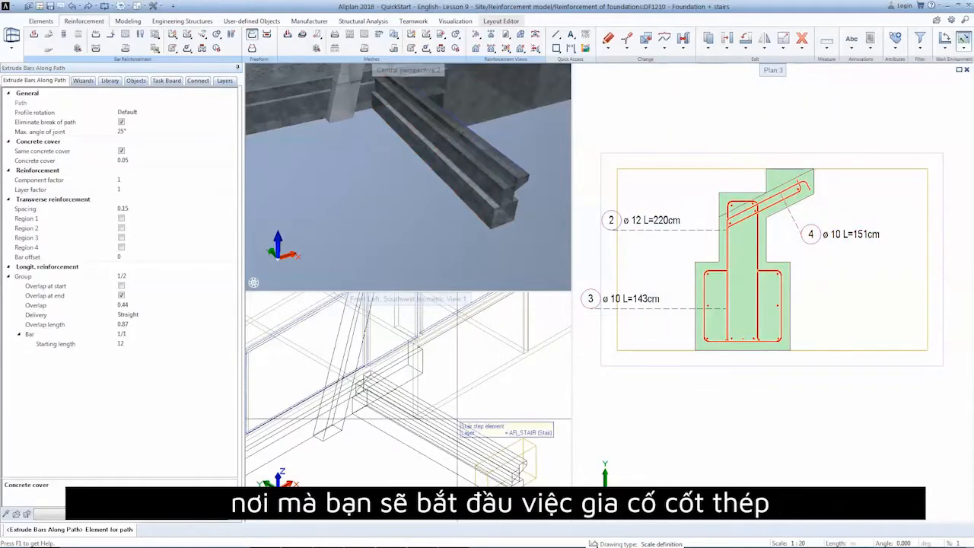
# Set the transverse reinforcement spacing to 0.15 and finish the bar extrusion
pyautogui.click(122, 208)
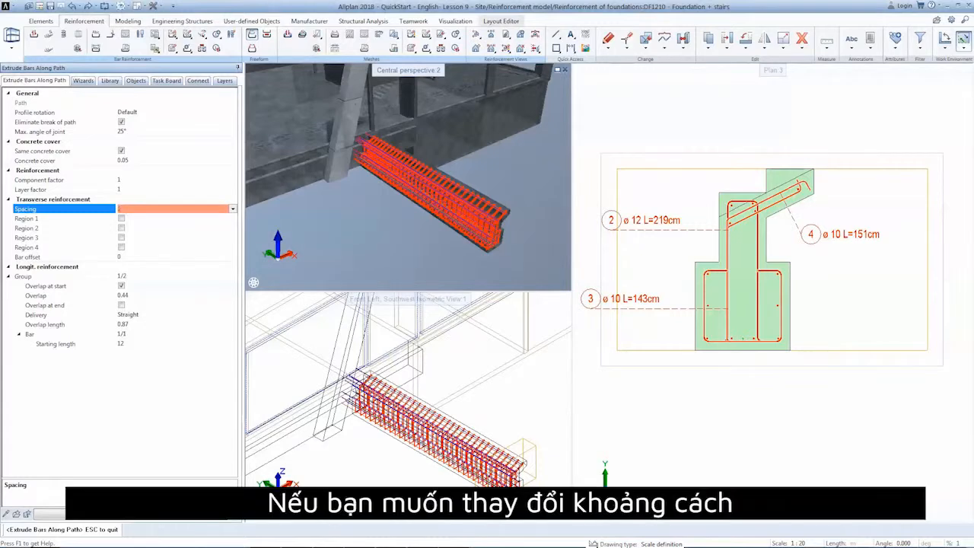
pyautogui.press('Return')
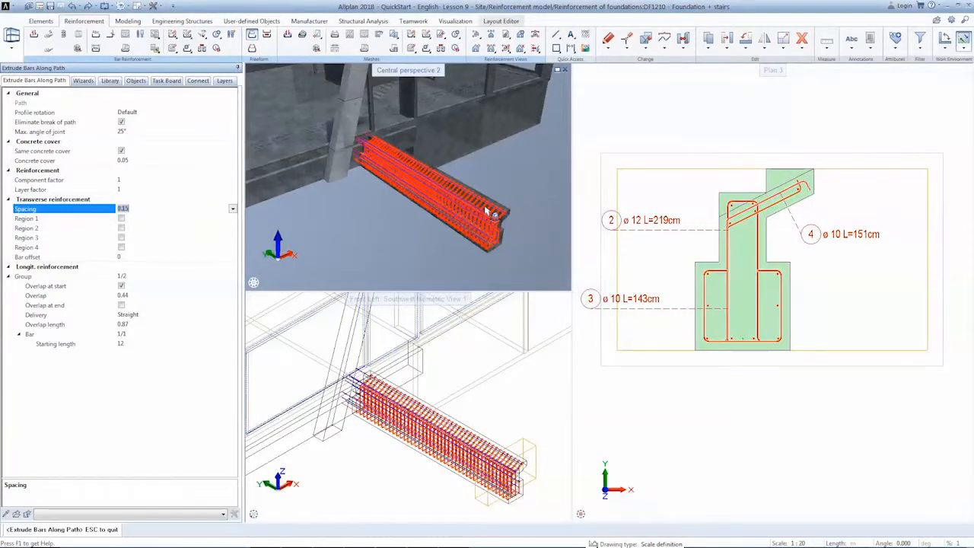
pyautogui.click(81, 220)
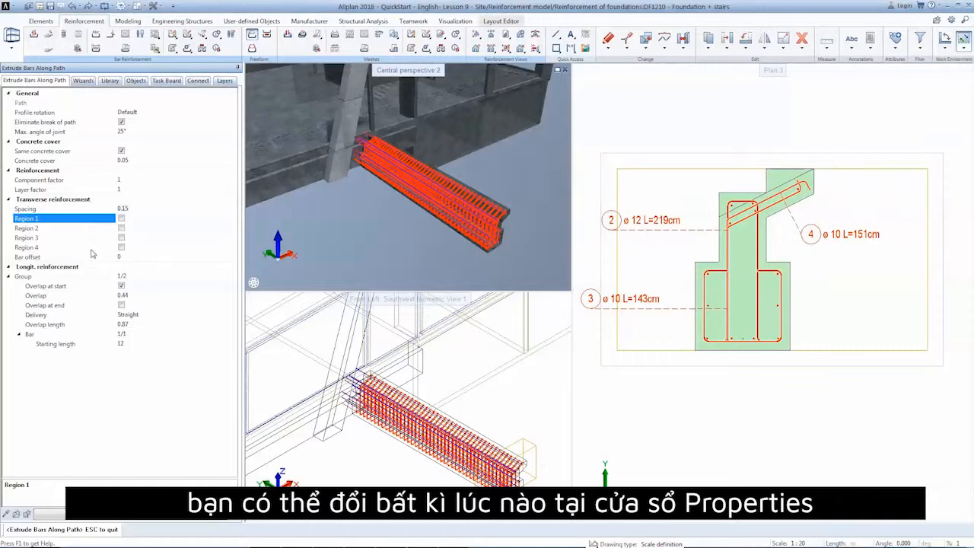
pyautogui.press('Escape')
pyautogui.scroll(5, 513, 241)
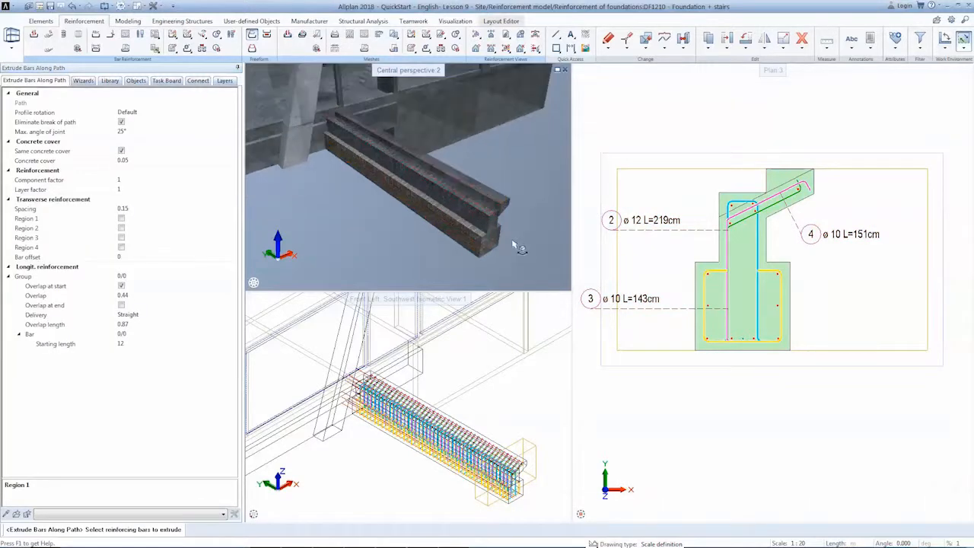
pyautogui.scroll(2, 487, 232)
pyautogui.moveTo(411, 198); pyautogui.dragTo(504, 219)
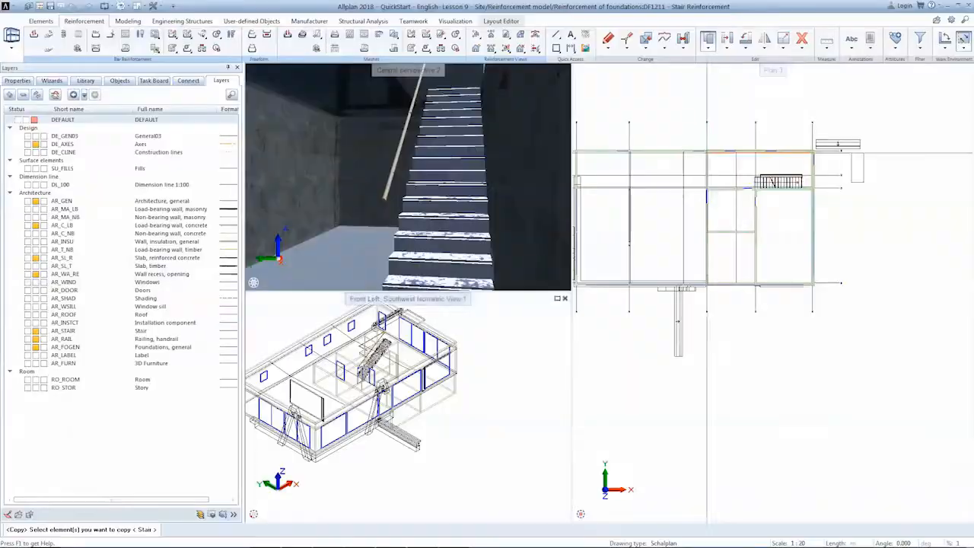
# Copy the architectural stair to a free area outside the building, below the floor plan
pyautogui.moveTo(707, 149); pyautogui.dragTo(822, 209)
pyautogui.click(823, 239)
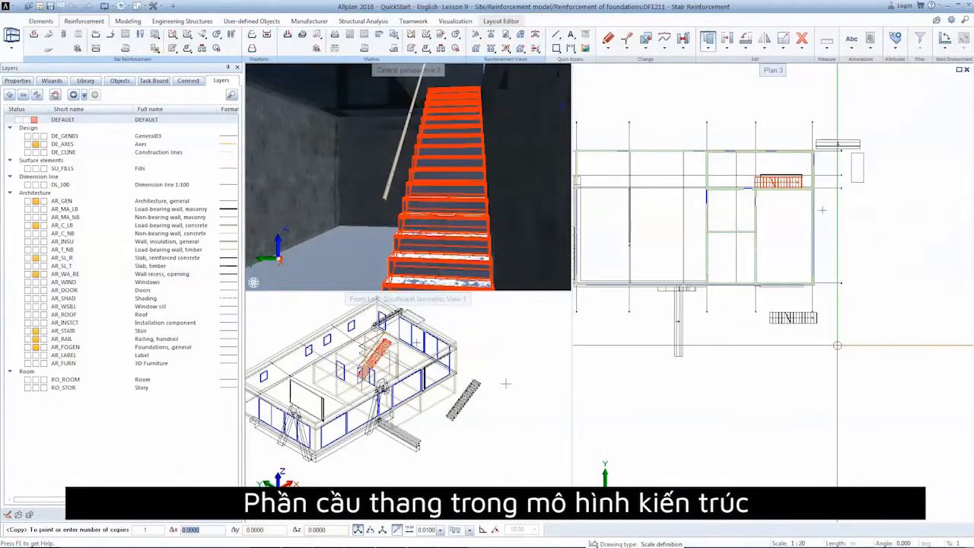
pyautogui.press('Escape')
pyautogui.press('Escape')
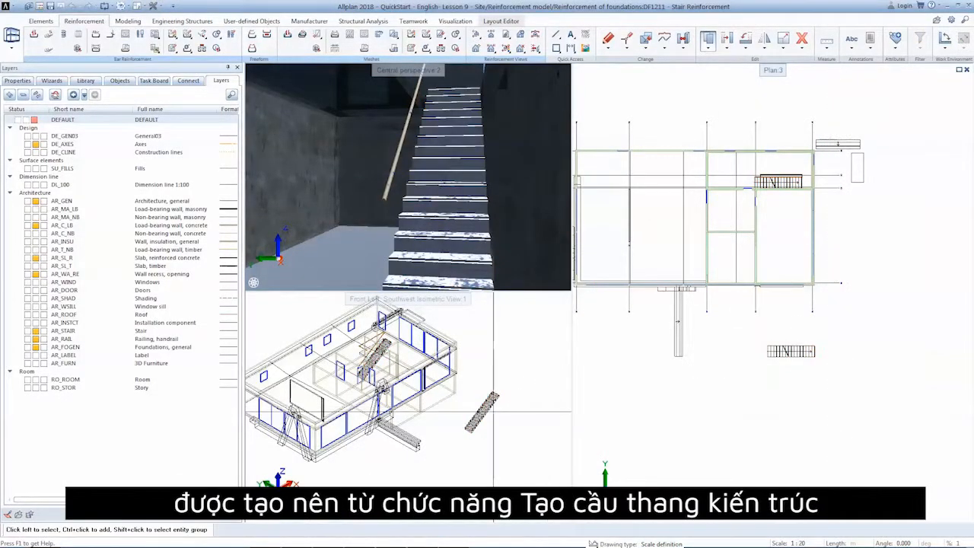
# Check the copied stair's geometry settings, then close them without changes
pyautogui.scroll(5, 491, 416)
pyautogui.click(456, 406)
pyautogui.doubleClick(456, 406)
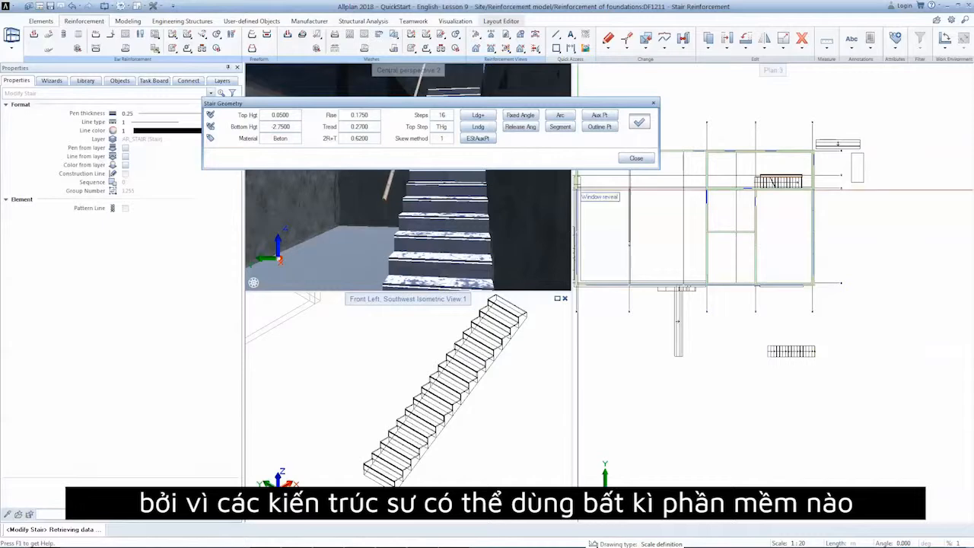
pyautogui.press('Escape')
# Start the Stair builder from the Engineering PythonParts in the library
pyautogui.click(85, 80)
pyautogui.click(79, 384)
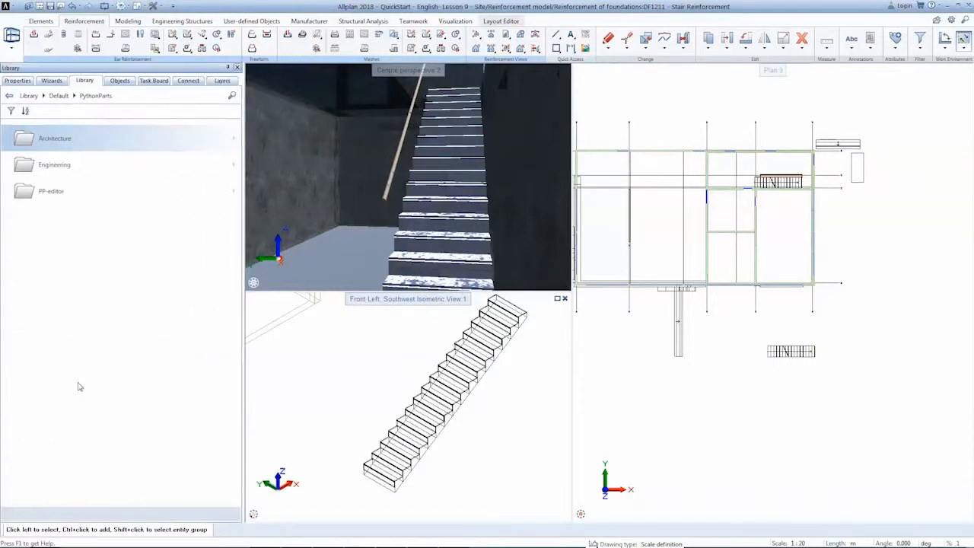
pyautogui.click(74, 176)
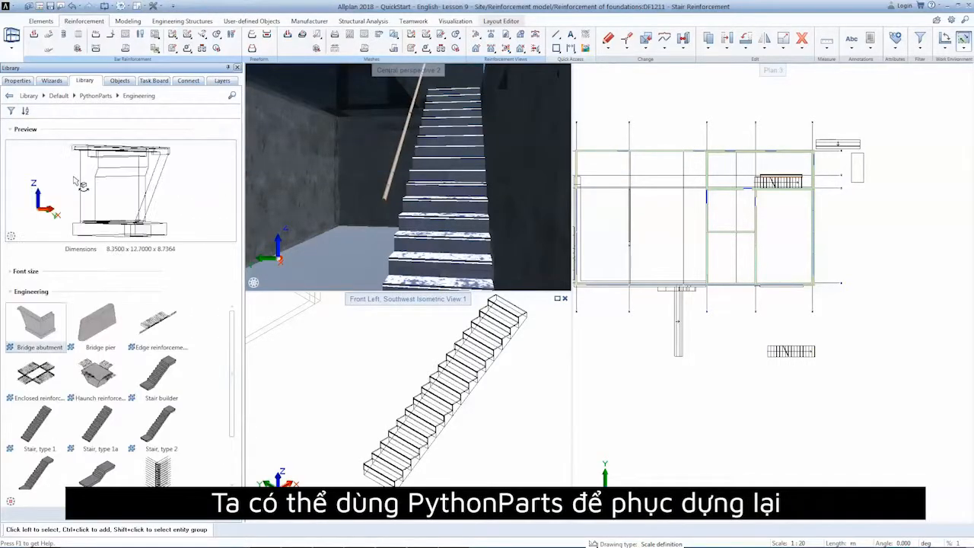
pyautogui.click(156, 375)
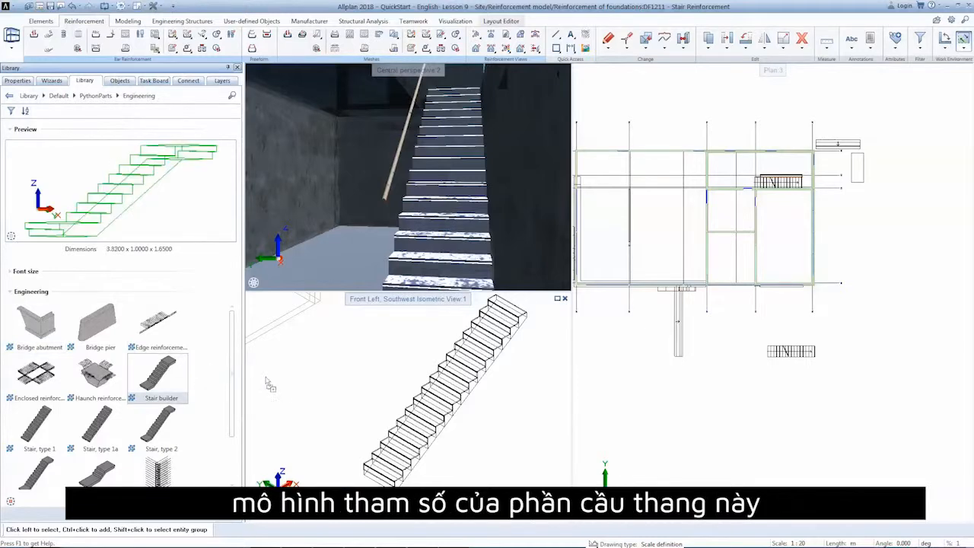
pyautogui.doubleClick(156, 374)
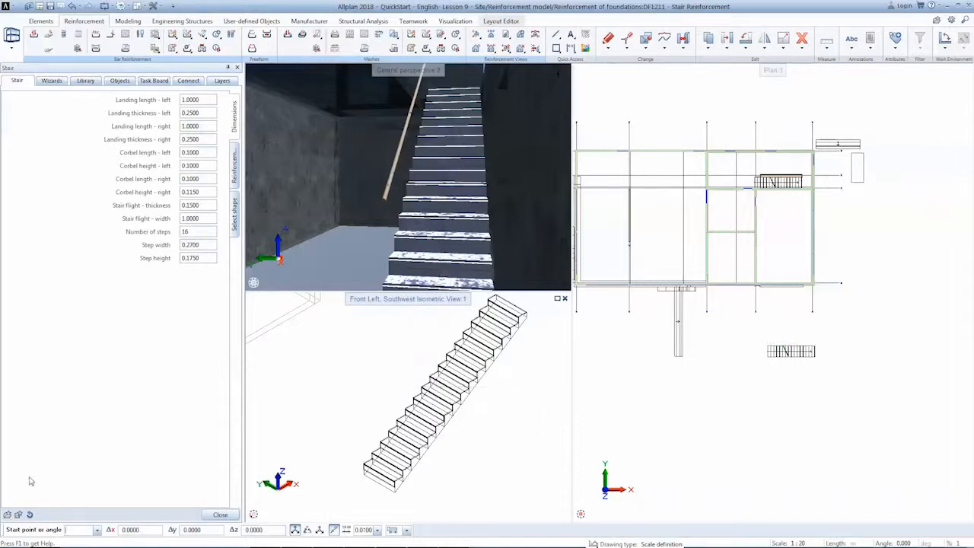
# Load the project favourite Lesson9 - stair.pyv for the parametric stair and place it alongside the copied stair
pyautogui.click(11, 514)
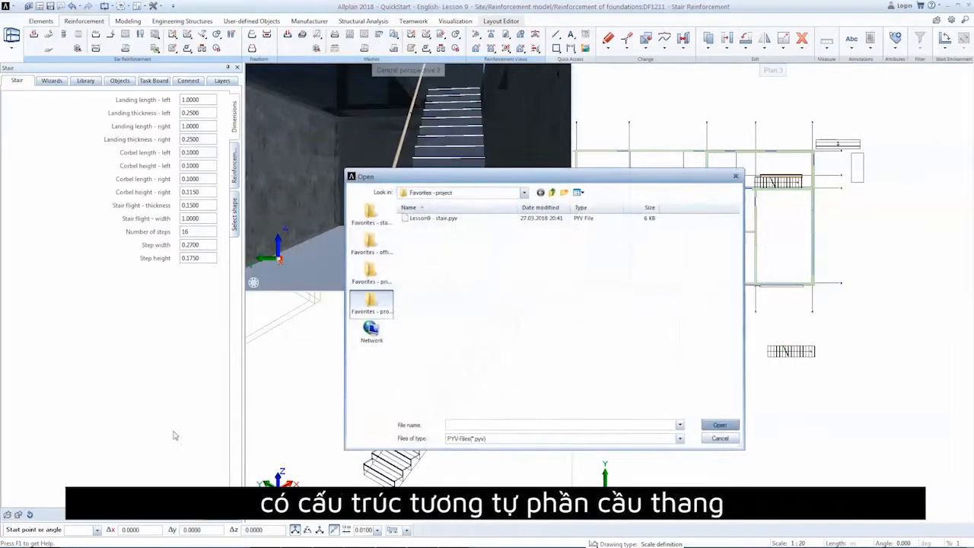
pyautogui.click(434, 219)
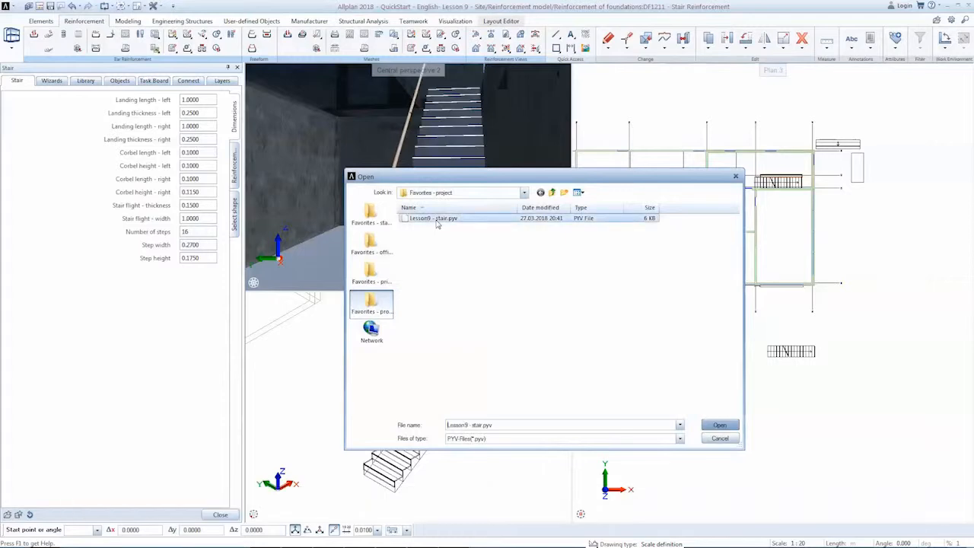
pyautogui.doubleClick(433, 218)
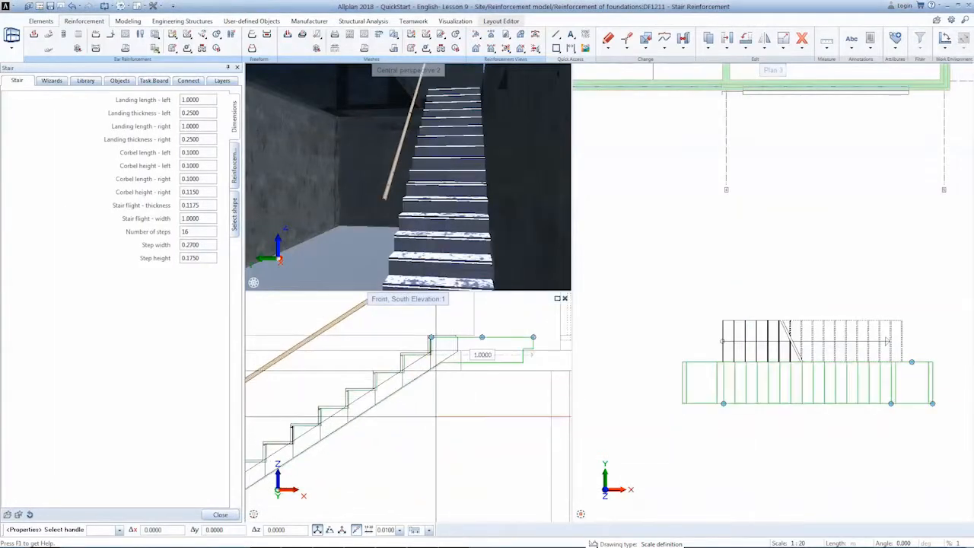
# Enable reinforcement Shapes 1 to 6 for the parametric stair
pyautogui.click(235, 175)
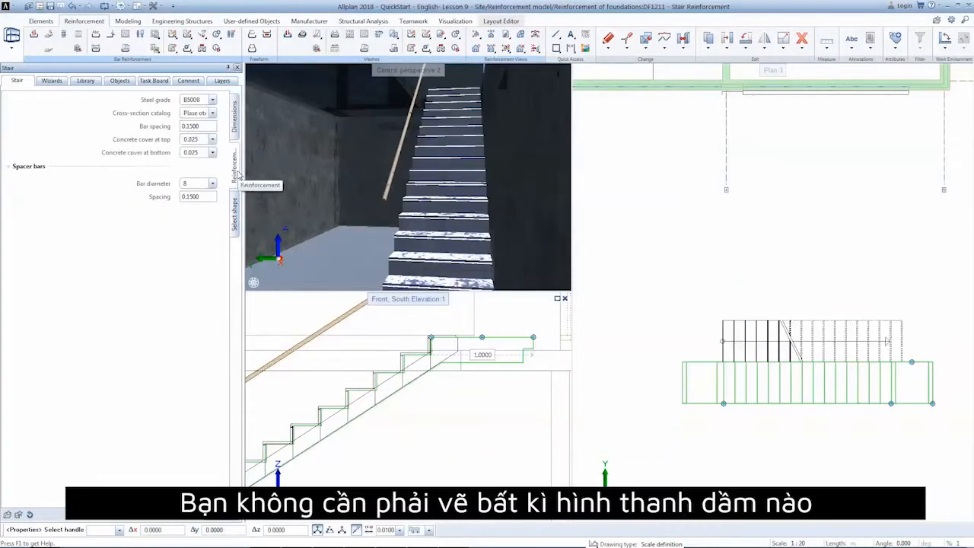
pyautogui.click(235, 215)
pyautogui.click(214, 102)
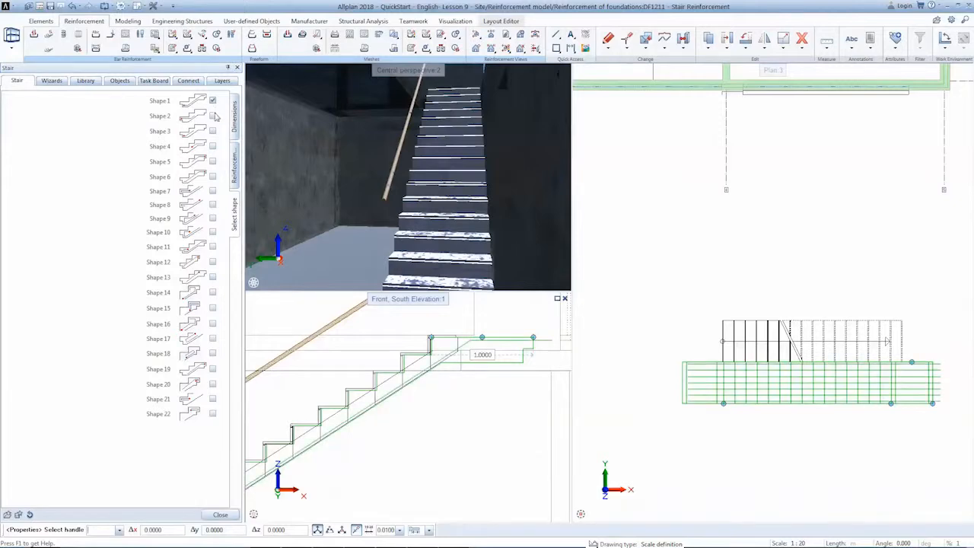
pyautogui.click(213, 116)
pyautogui.click(213, 131)
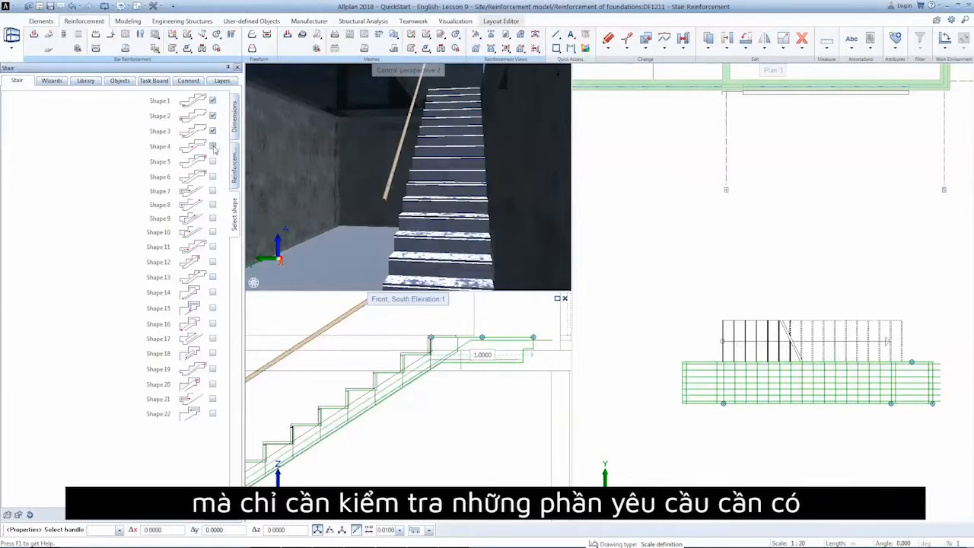
pyautogui.click(213, 146)
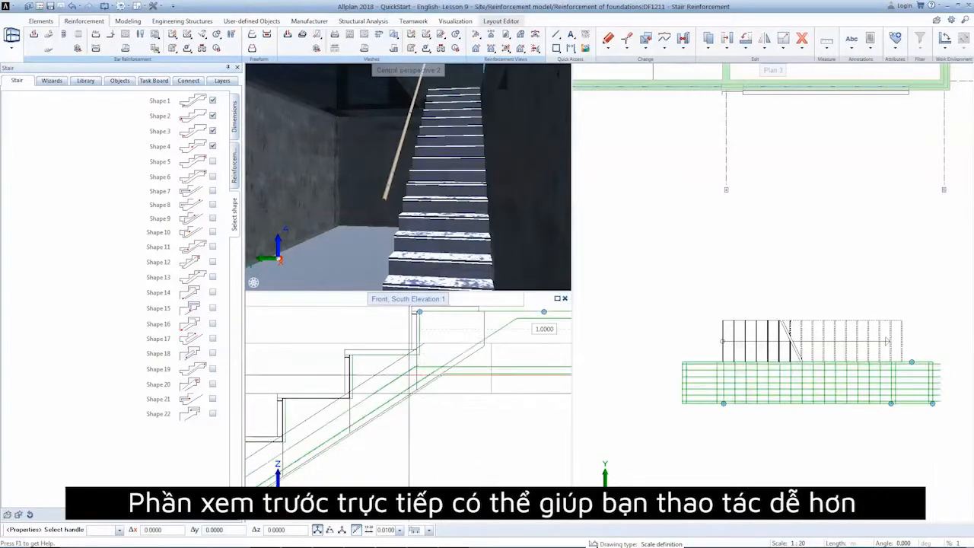
pyautogui.click(213, 162)
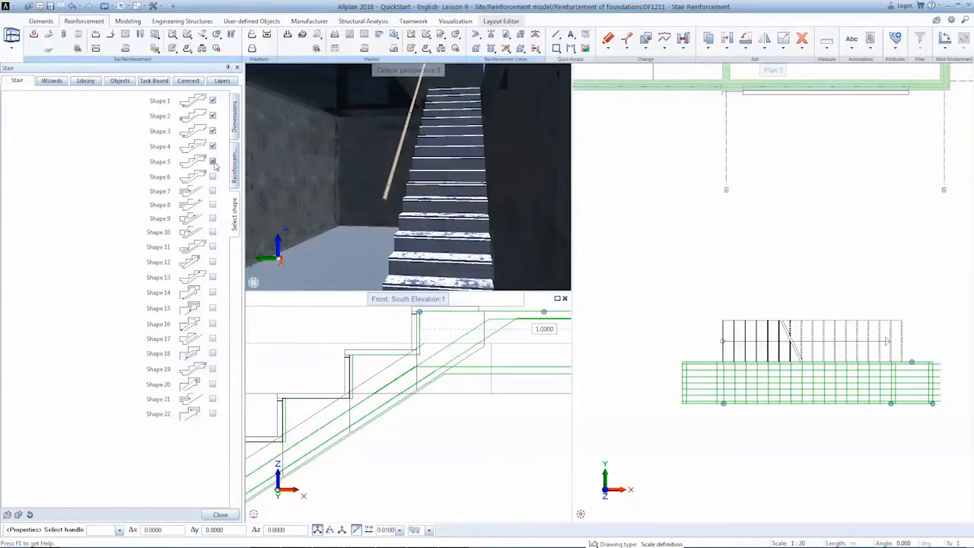
pyautogui.click(213, 176)
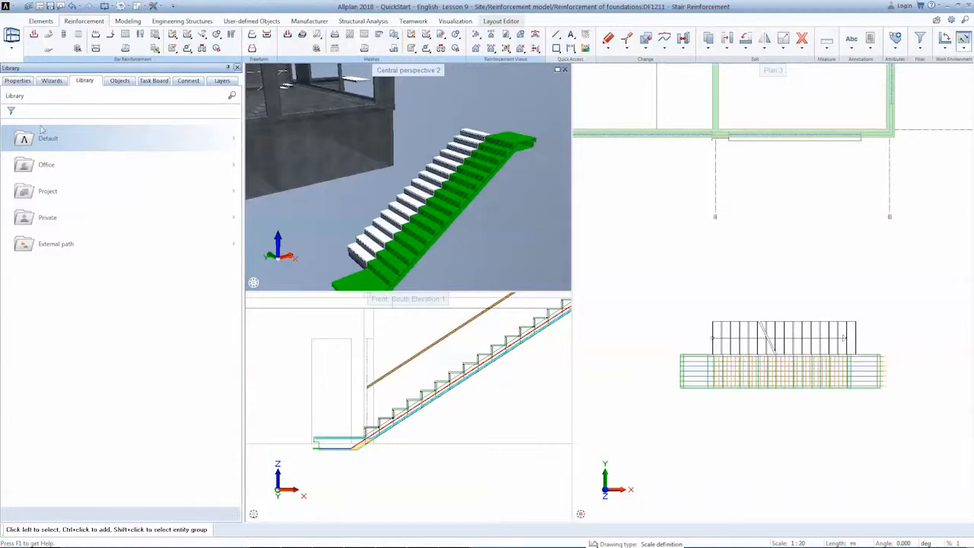
# Create a group called Reinforcement models in the project library folder QuickStart - English- Lesson 9
pyautogui.click(55, 190)
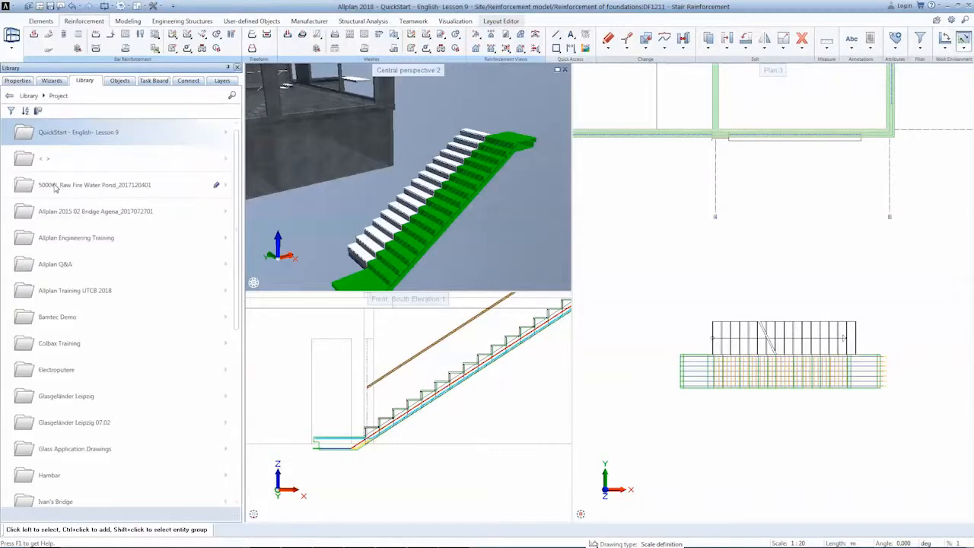
pyautogui.click(68, 138)
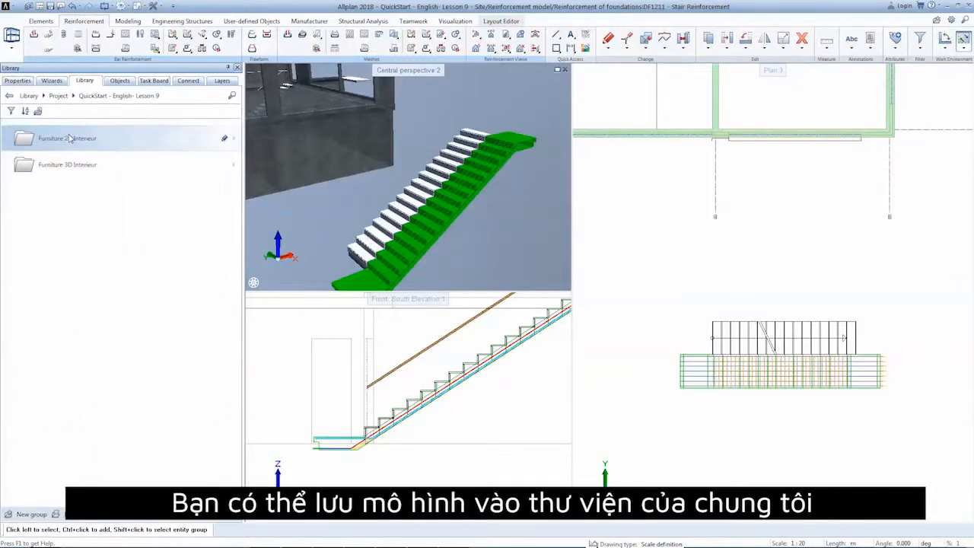
pyautogui.click(13, 514)
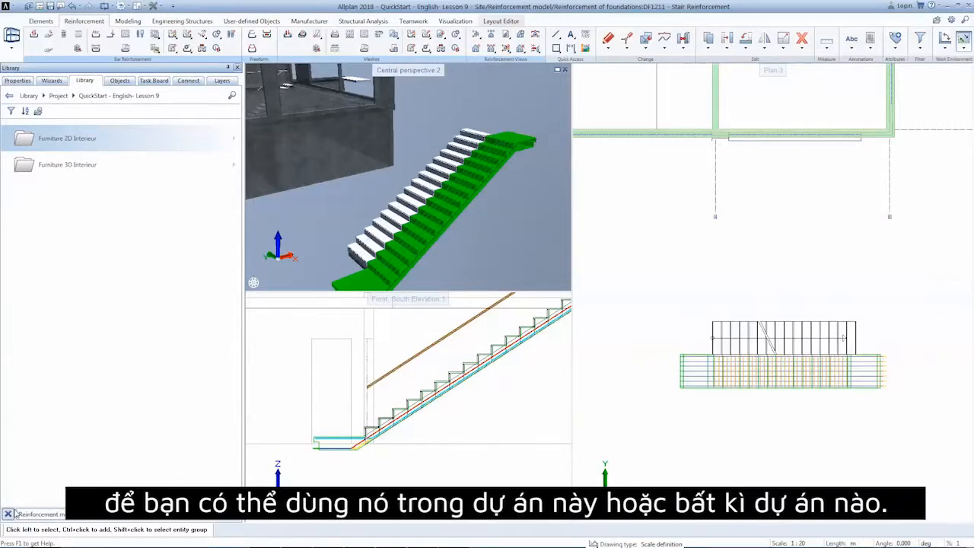
pyautogui.press('Return')
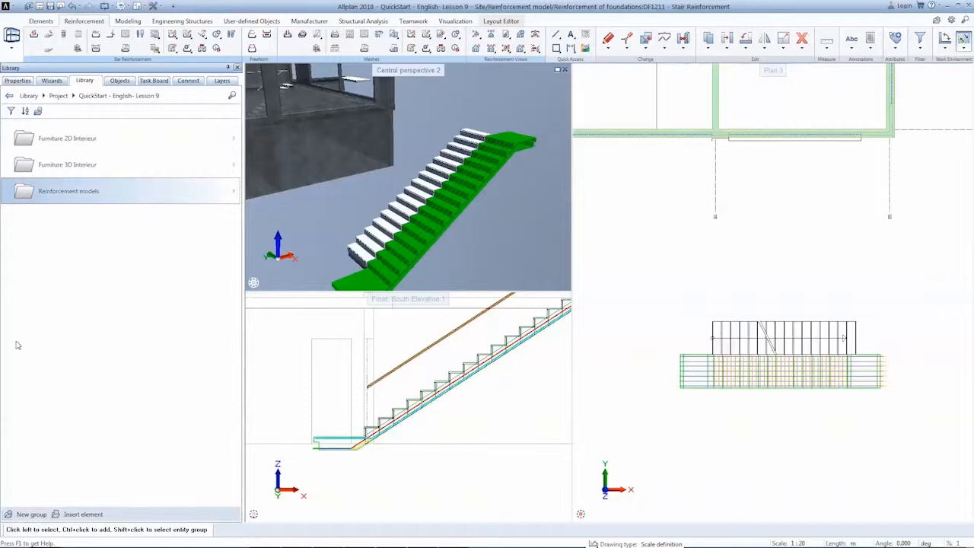
# Save the stair's reinforcing bars, filtered by steel grade B500B, as the symbol Stair reinf in the Reinforcement models group
pyautogui.click(53, 194)
pyautogui.click(55, 514)
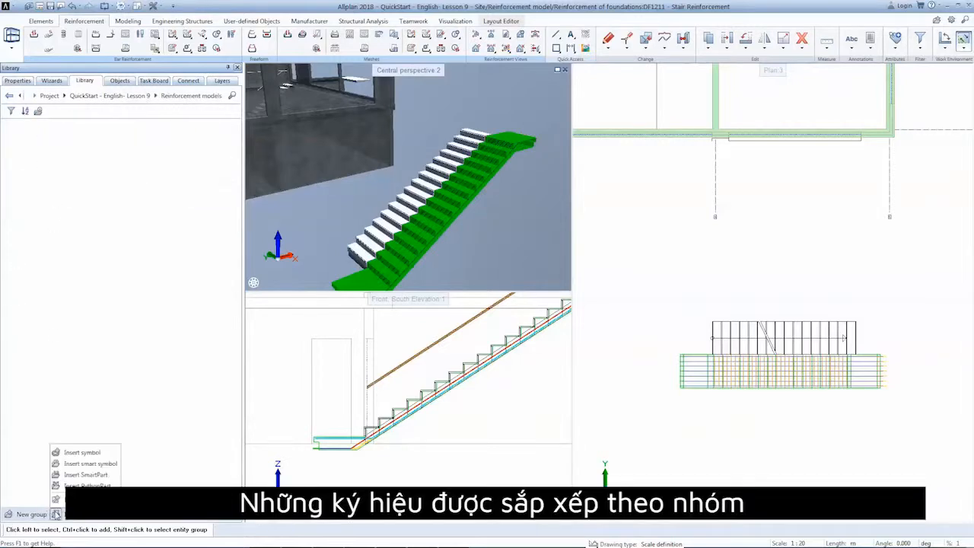
pyautogui.click(68, 453)
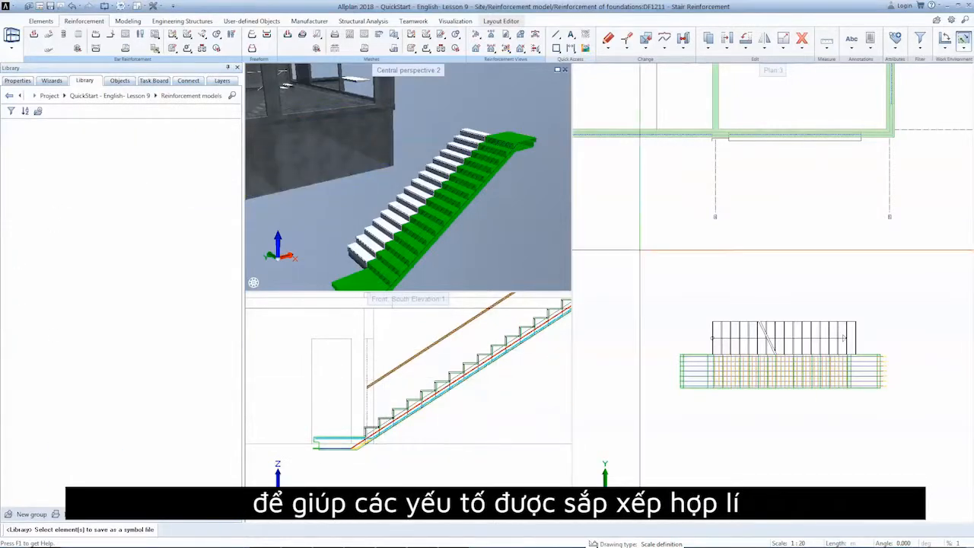
pyautogui.click(920, 39)
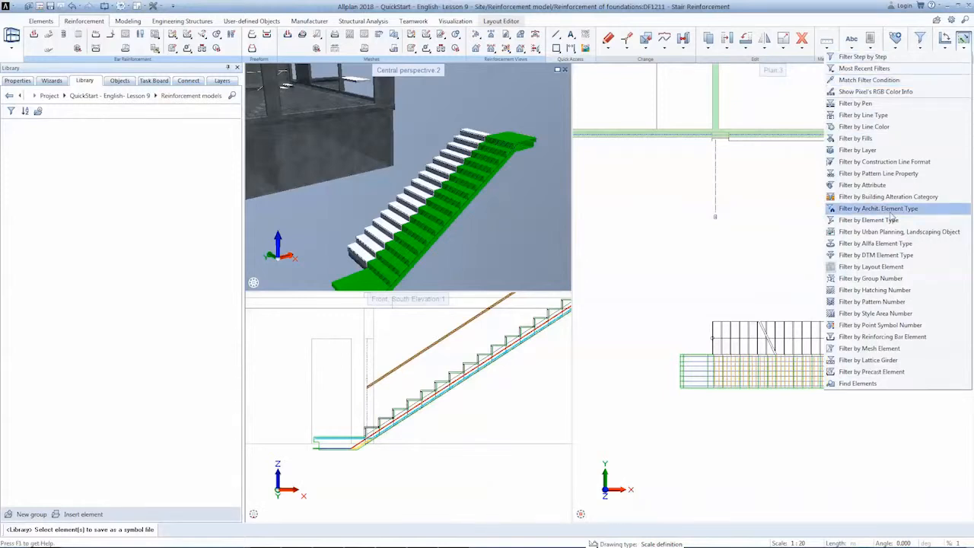
pyautogui.click(874, 336)
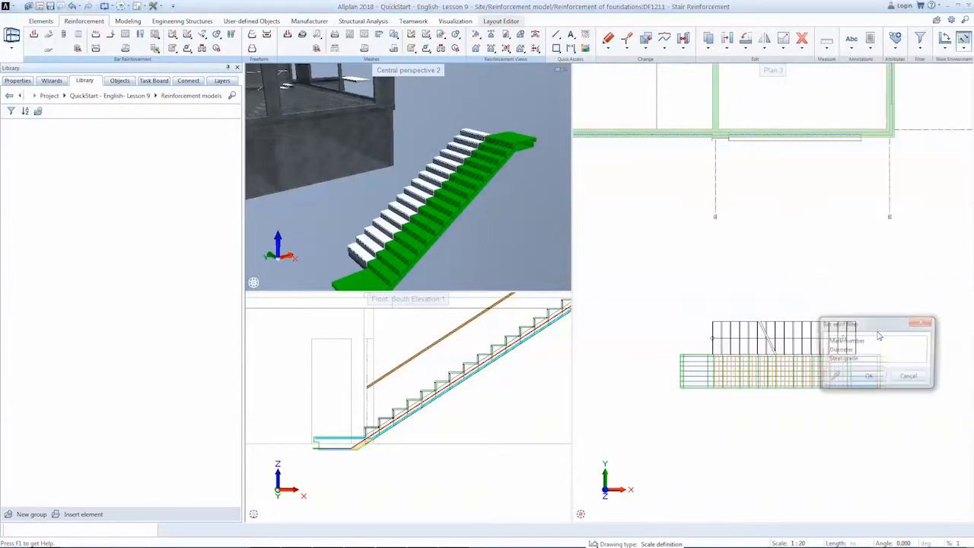
pyautogui.click(842, 359)
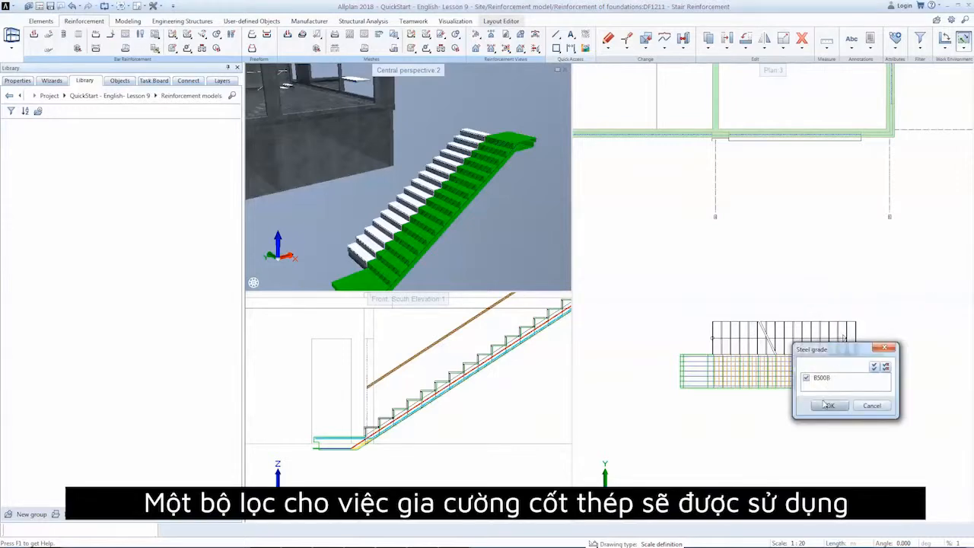
pyautogui.click(826, 404)
pyautogui.moveTo(651, 343); pyautogui.dragTo(897, 414)
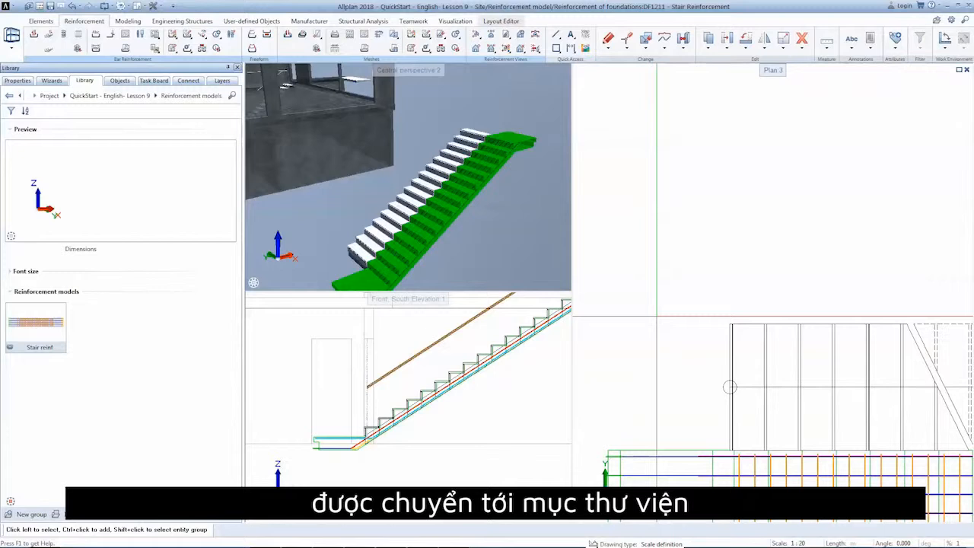
# Place the Stair reinf symbol on the original stair inside the building, at its starting corner in the floor plan
pyautogui.moveTo(188, 230); pyautogui.dragTo(918, 167)
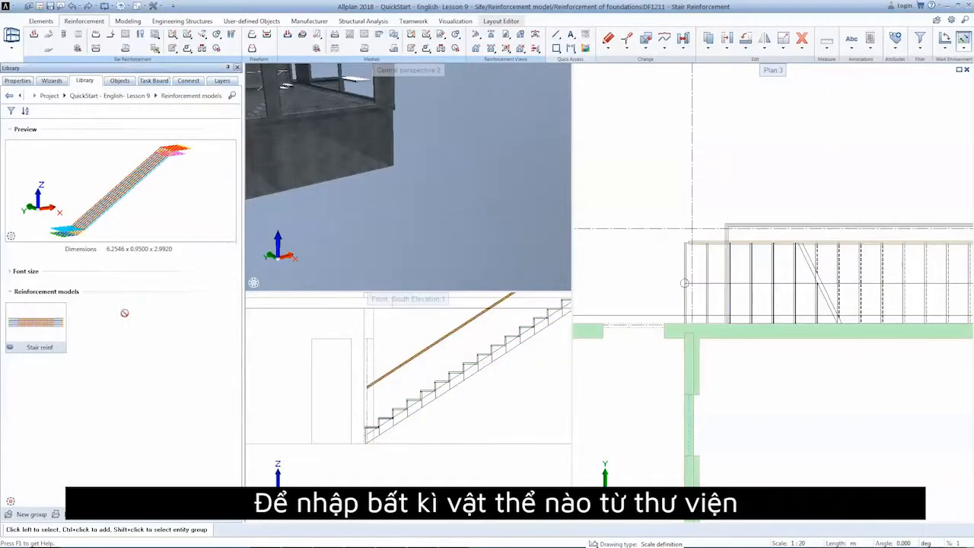
pyautogui.click(684, 242)
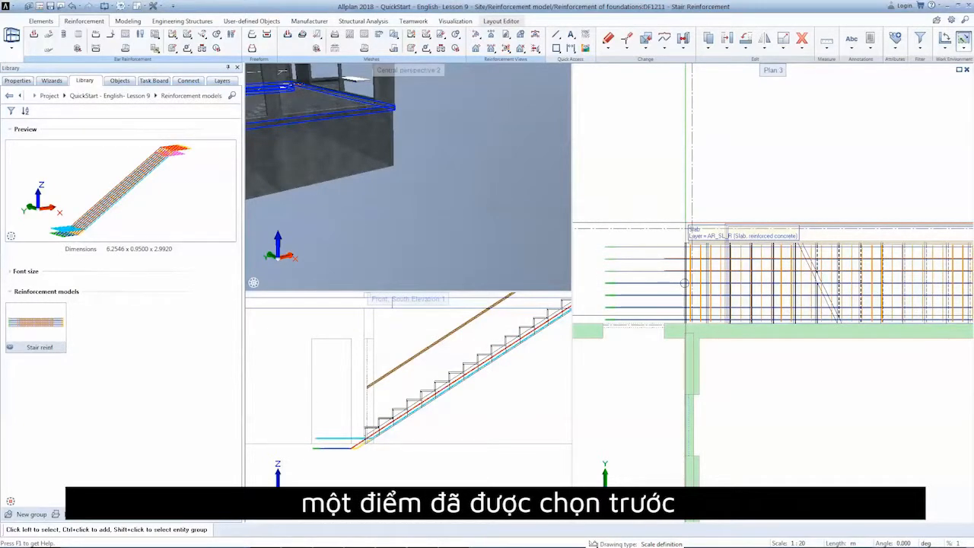
pyautogui.scroll(-3, 684, 282)
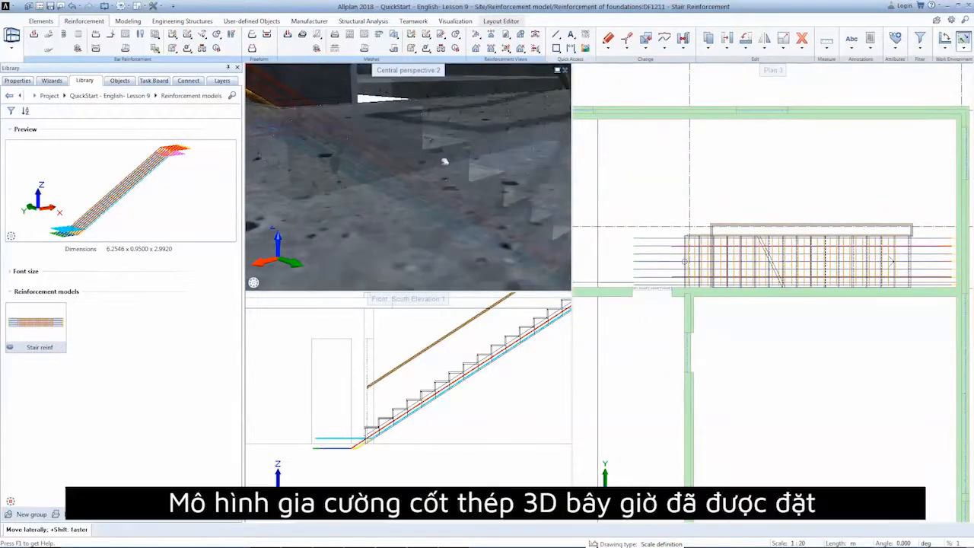
# Inspect the placed 3D stair reinforcement within the building model in the perspective view
pyautogui.moveTo(446, 159); pyautogui.dragTo(430, 140, button='middle')
pyautogui.moveTo(276, 79); pyautogui.dragTo(263, 102, button='middle')
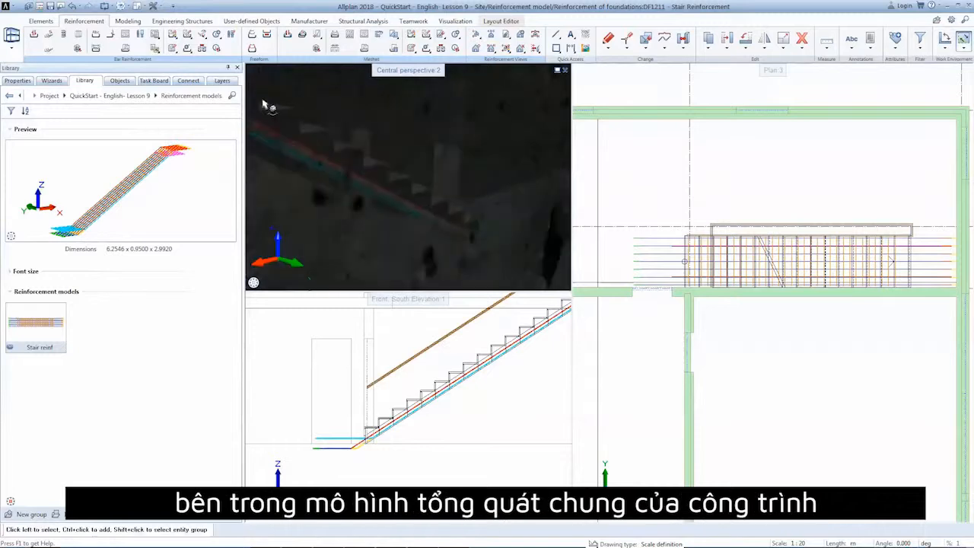
pyautogui.scroll(6, 486, 250)
pyautogui.moveTo(470, 240); pyautogui.dragTo(413, 225)
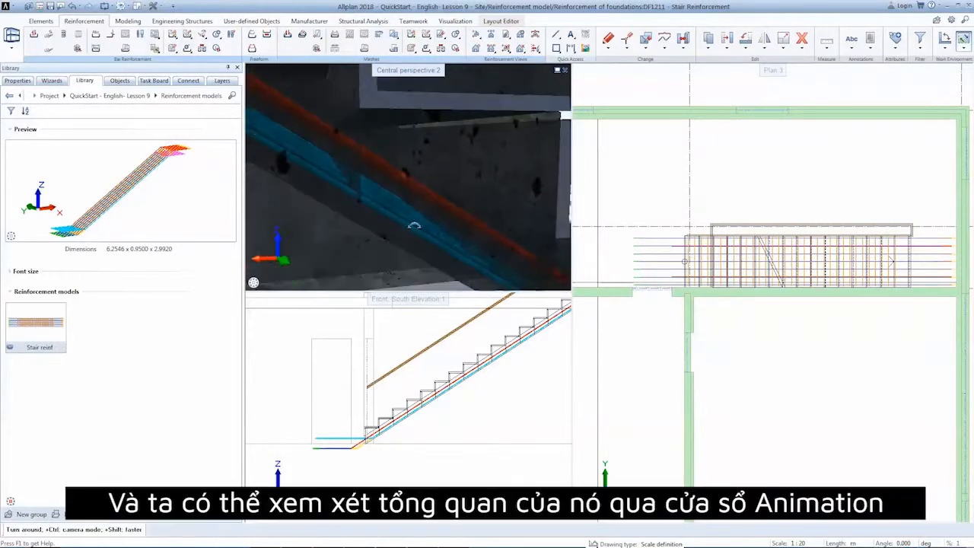
pyautogui.scroll(-3, 411, 218)
pyautogui.moveTo(411, 216); pyautogui.dragTo(45, 534, button='middle')
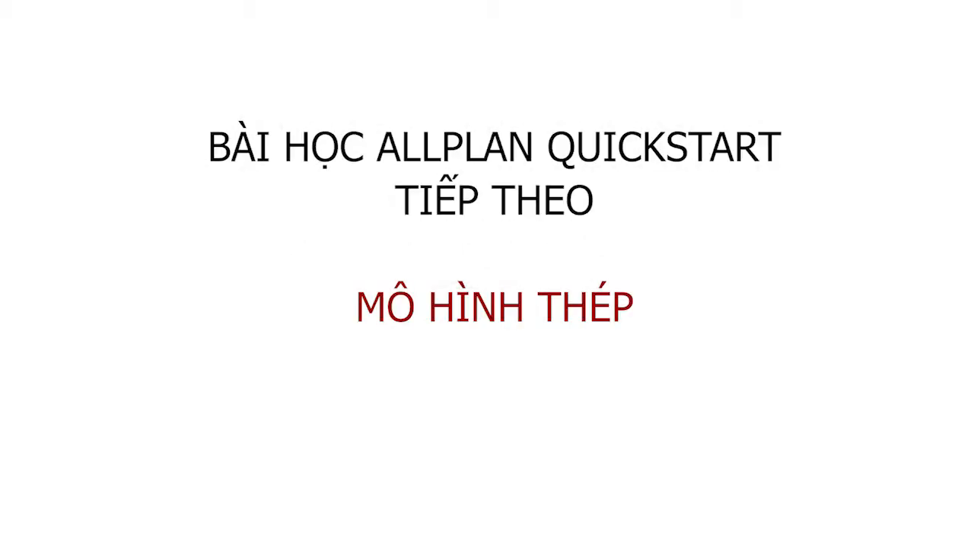